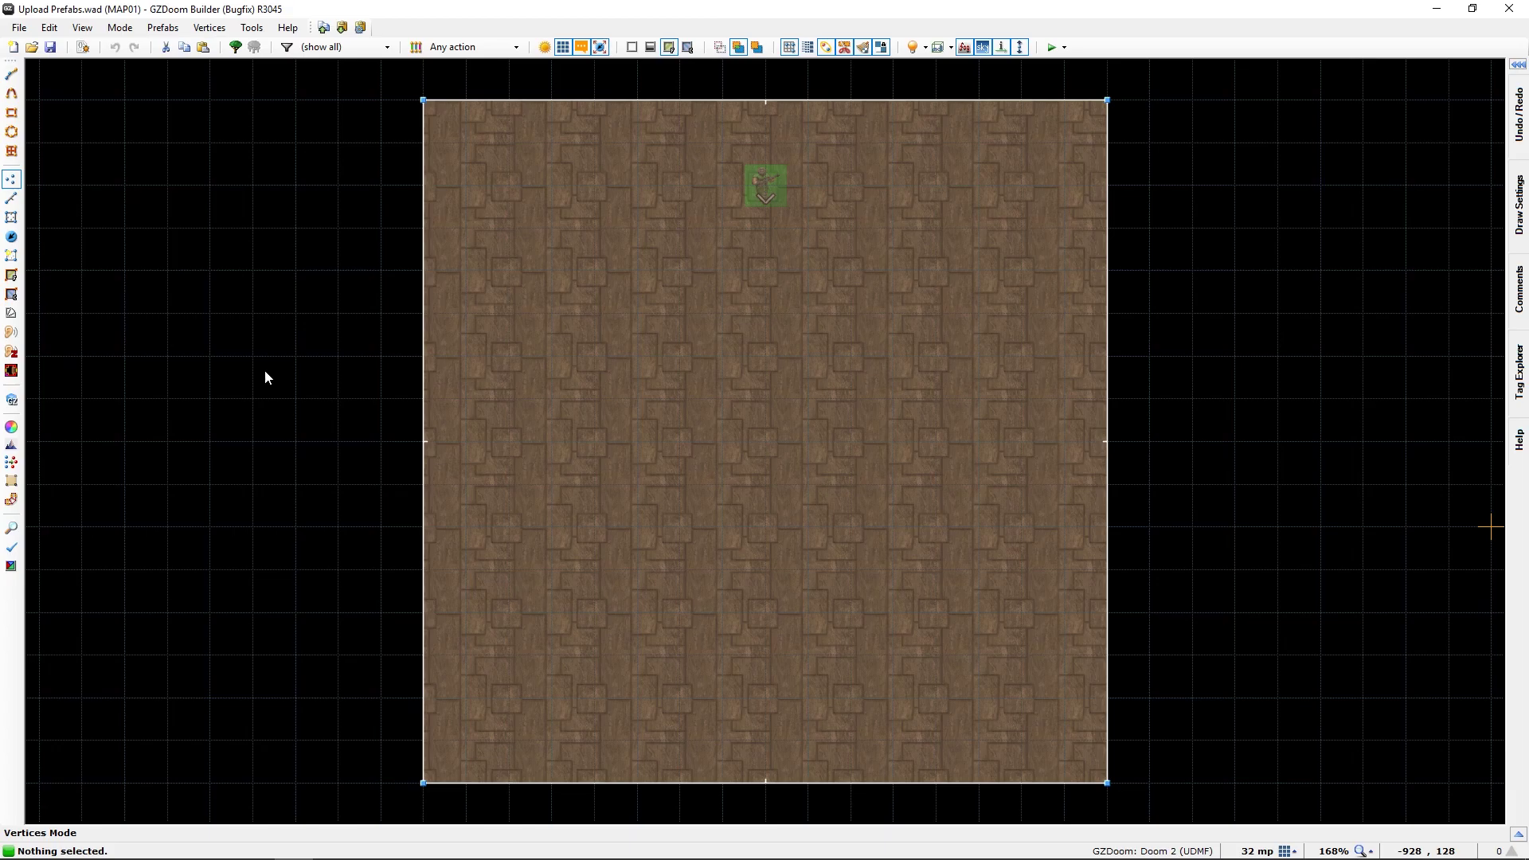
- Open the Open Prefab dialog with Ctrl+Shift+I to browse the Furniture prefabs
key("ctrl+shift+i")
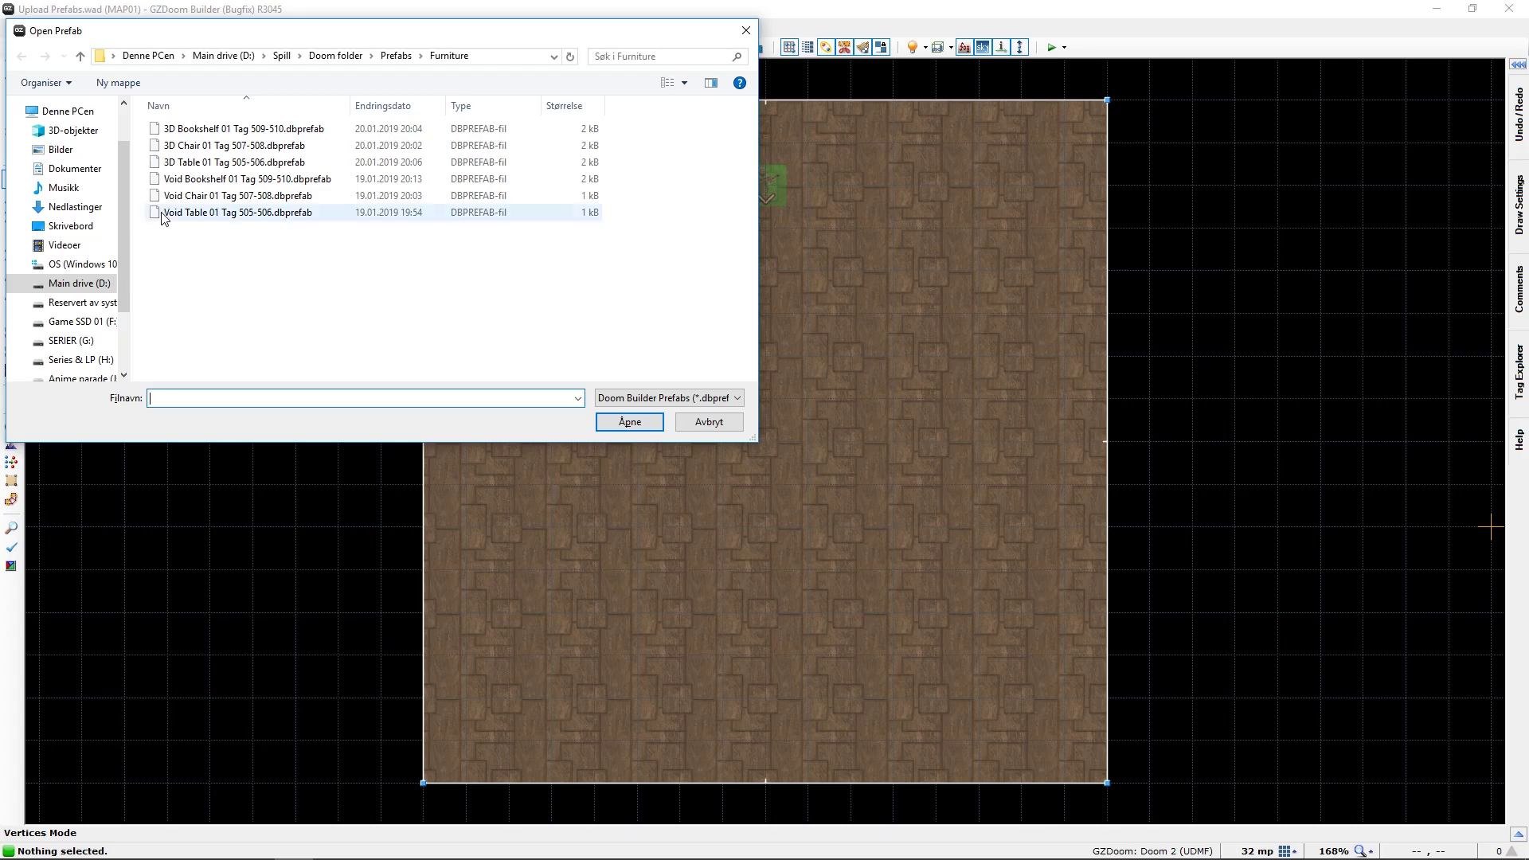
- Place the '3D Table 01 Tag 505-506' prefab mid-room and switch to Sectors mode
left_click(164, 163)
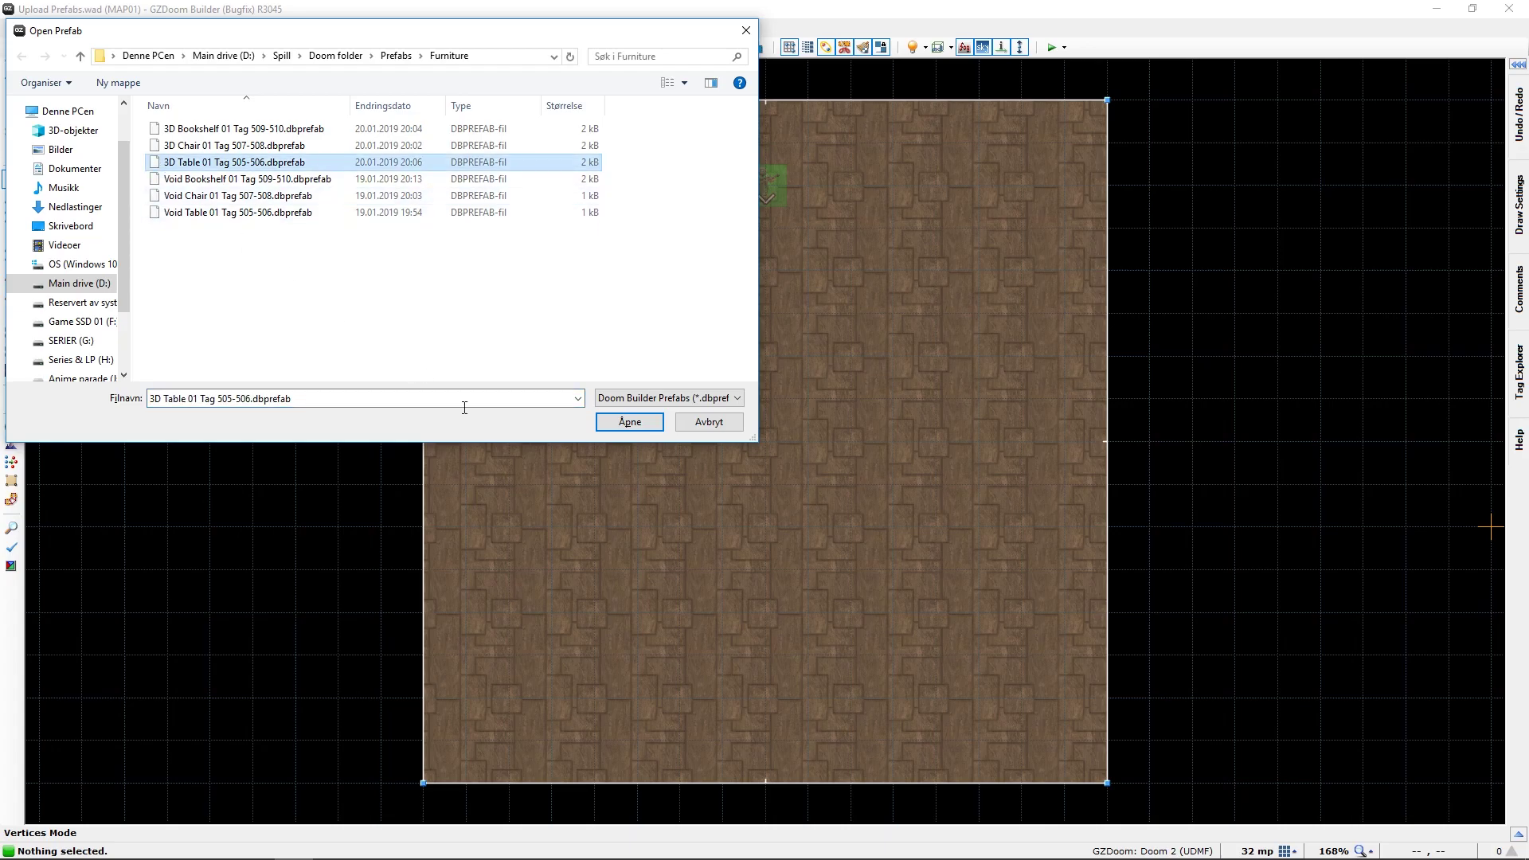
left_click(630, 426)
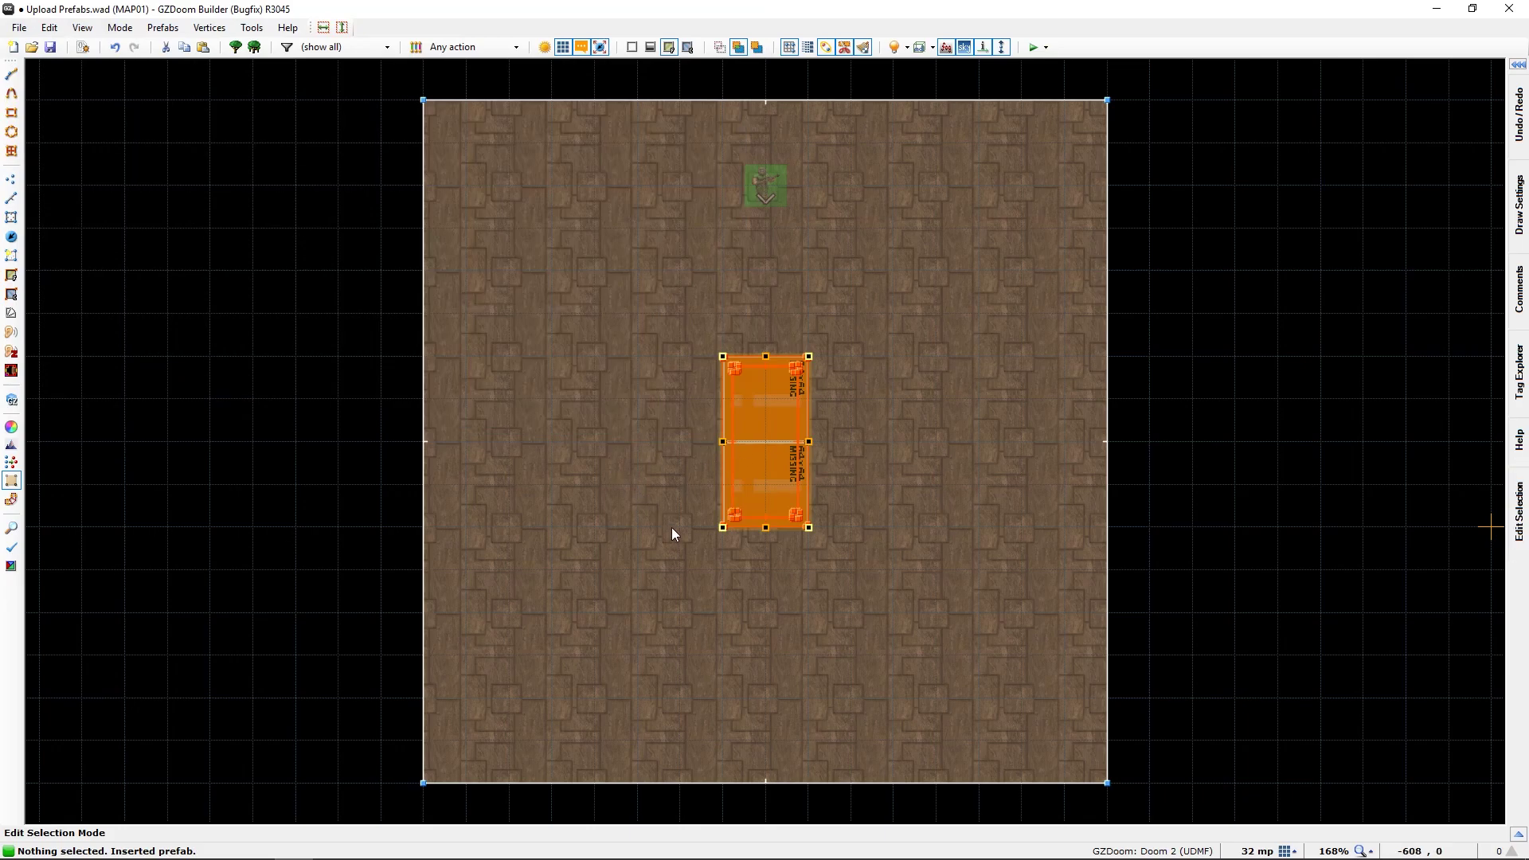
left_click(746, 544)
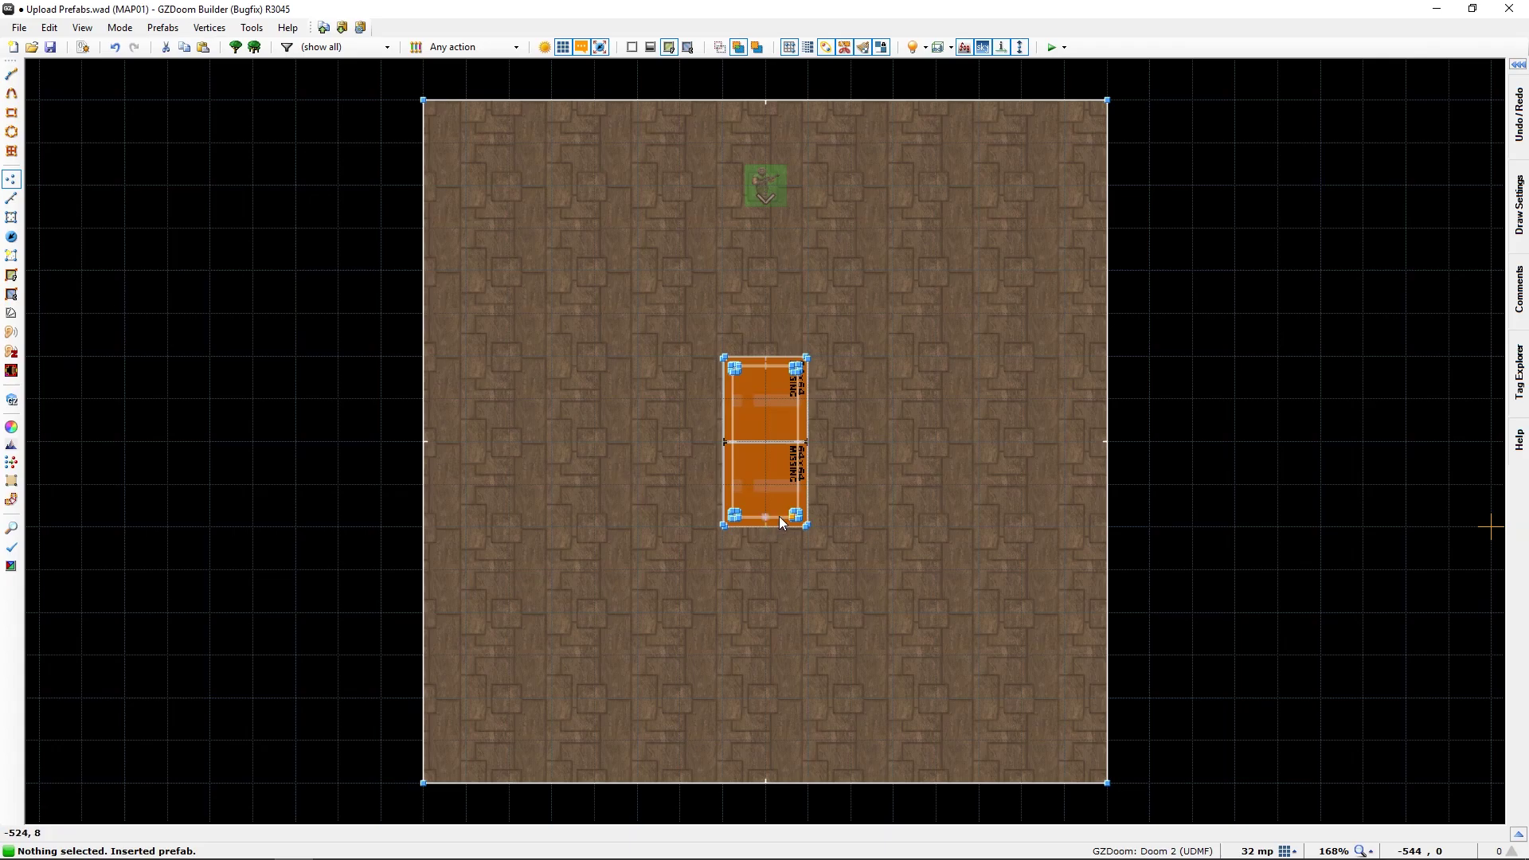
key("s")
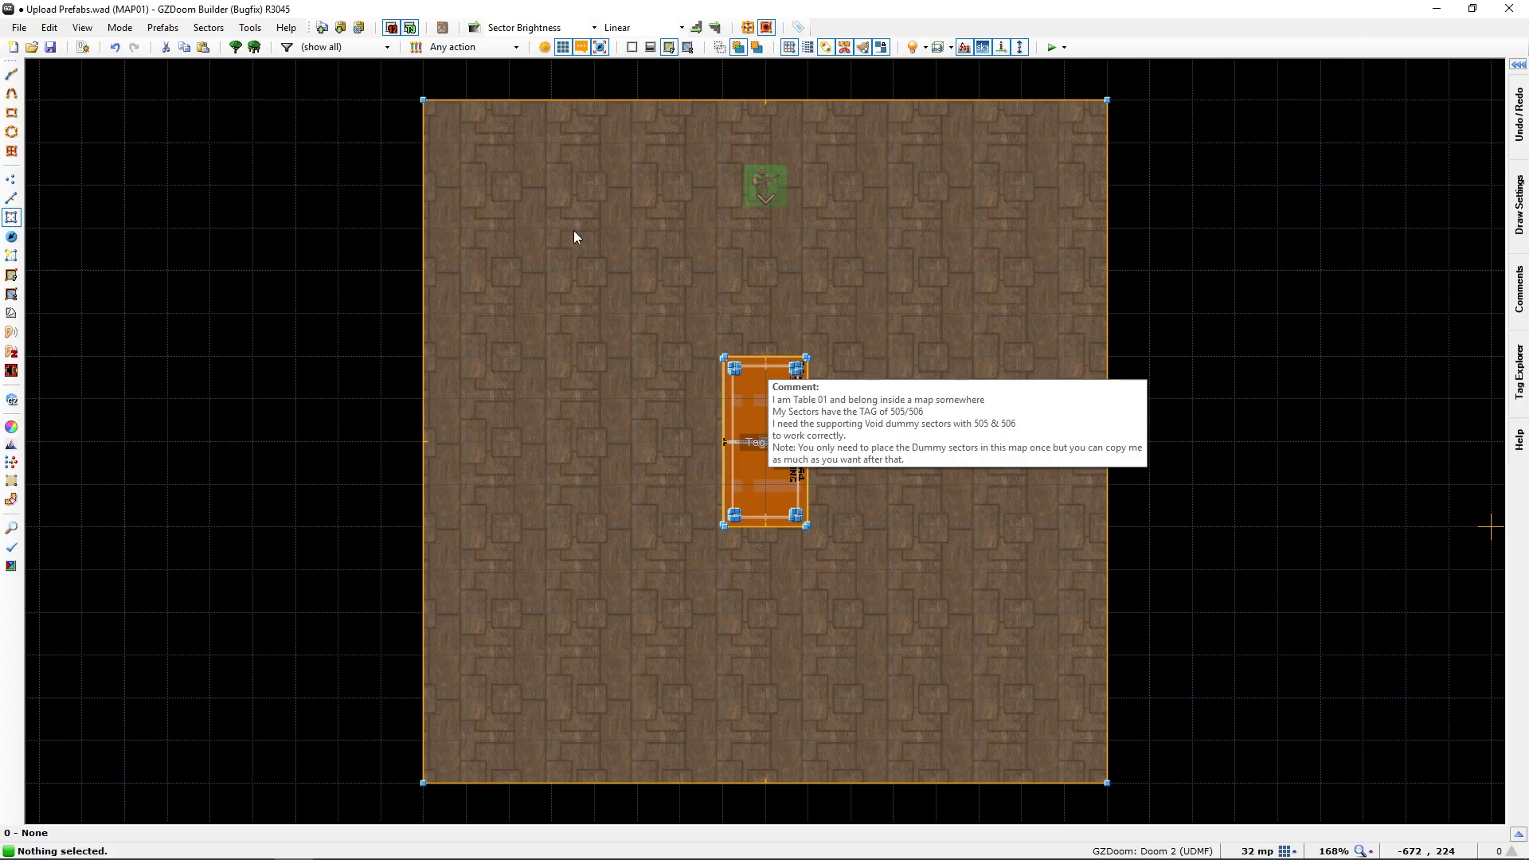
- Insert the 'Void Table 01 Tag 505-506' dummy prefab and drop it left of the room
key("shift+Insert")
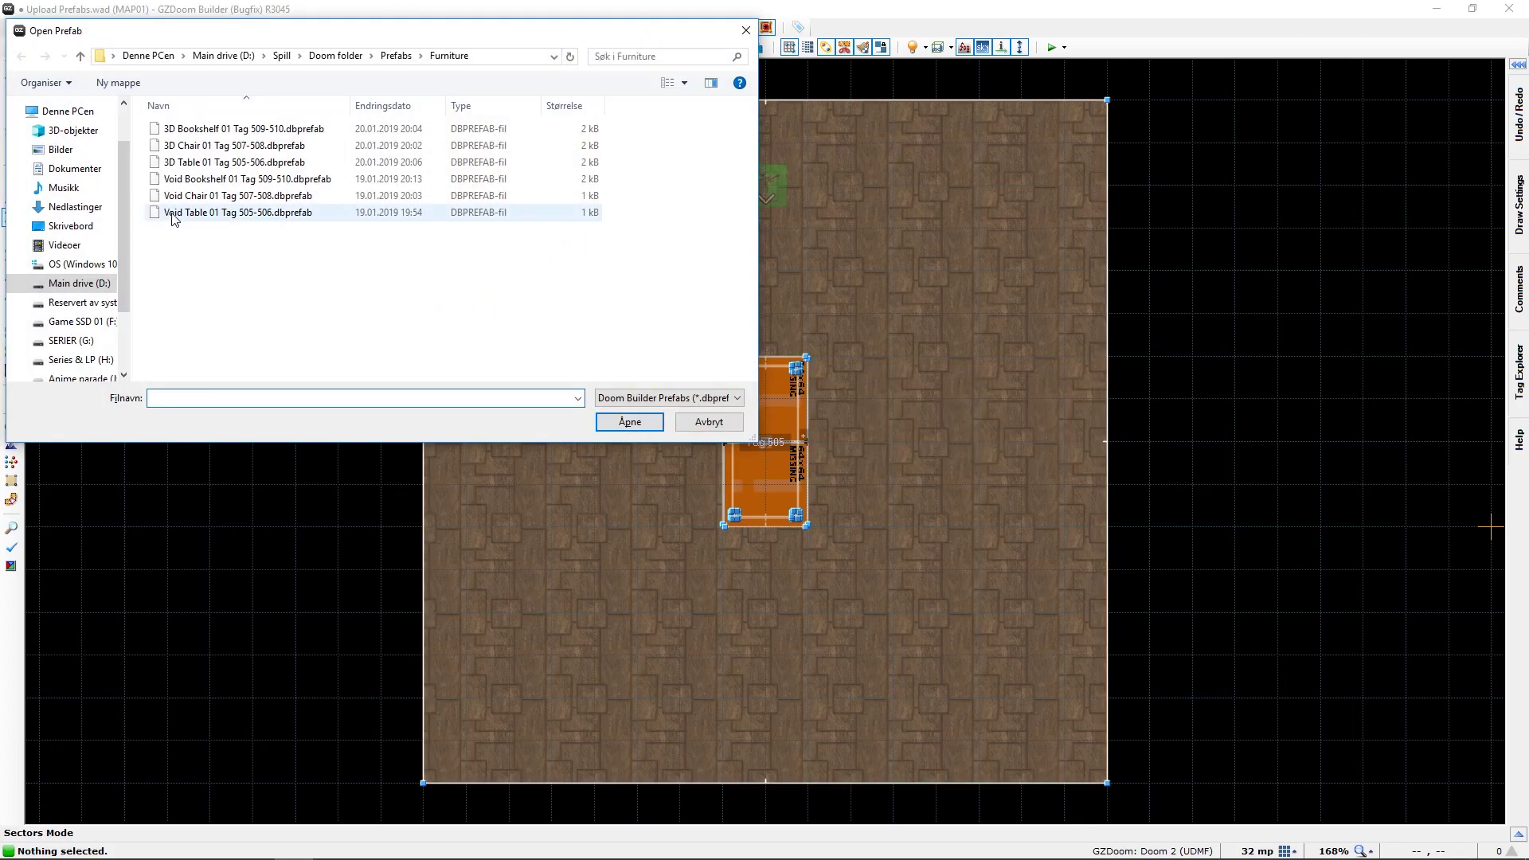
left_click(173, 217)
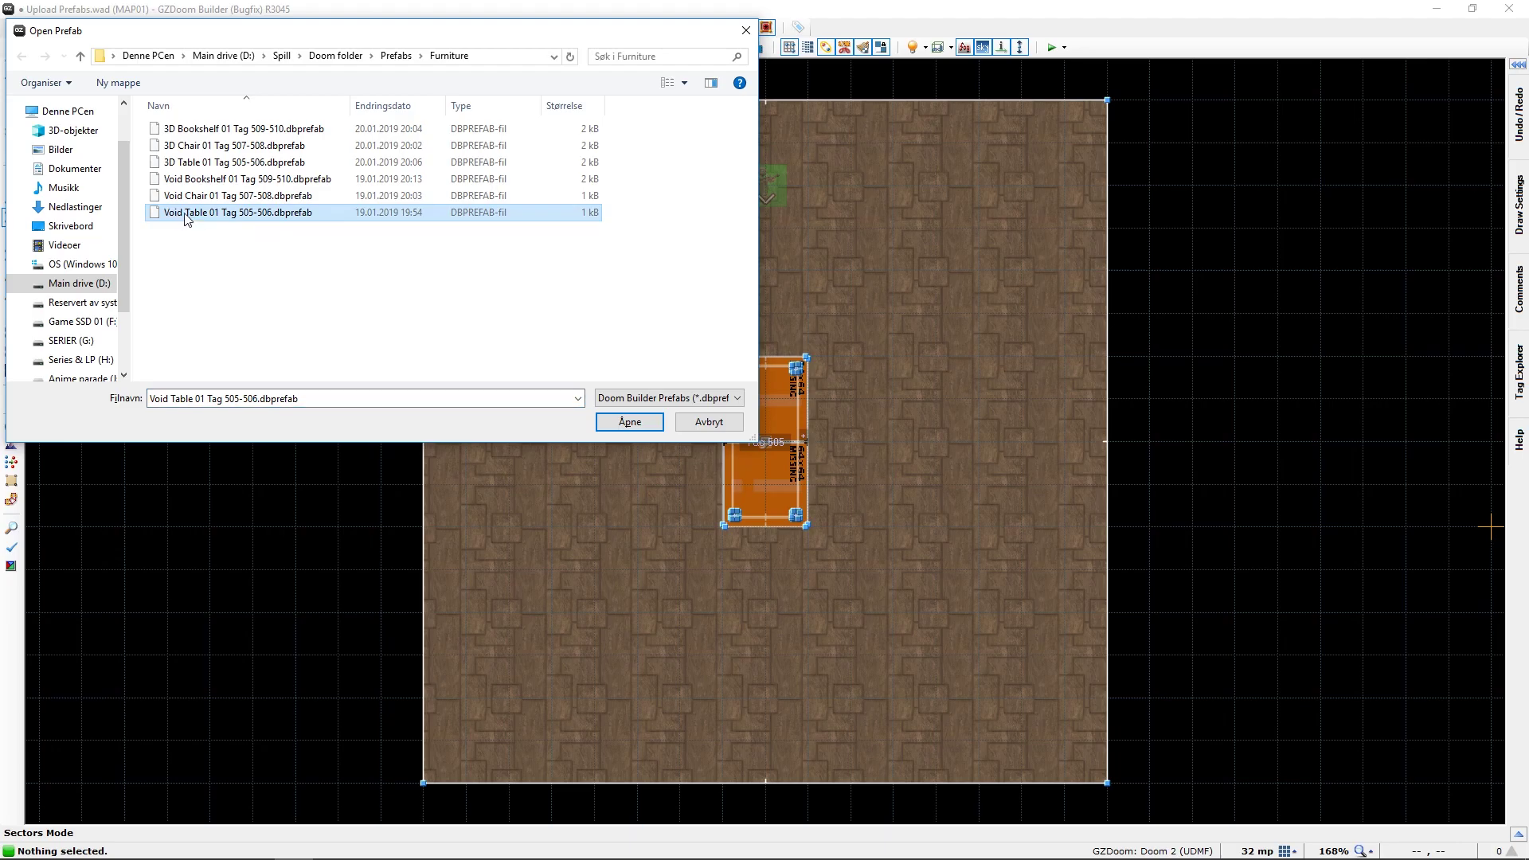
left_click(628, 427)
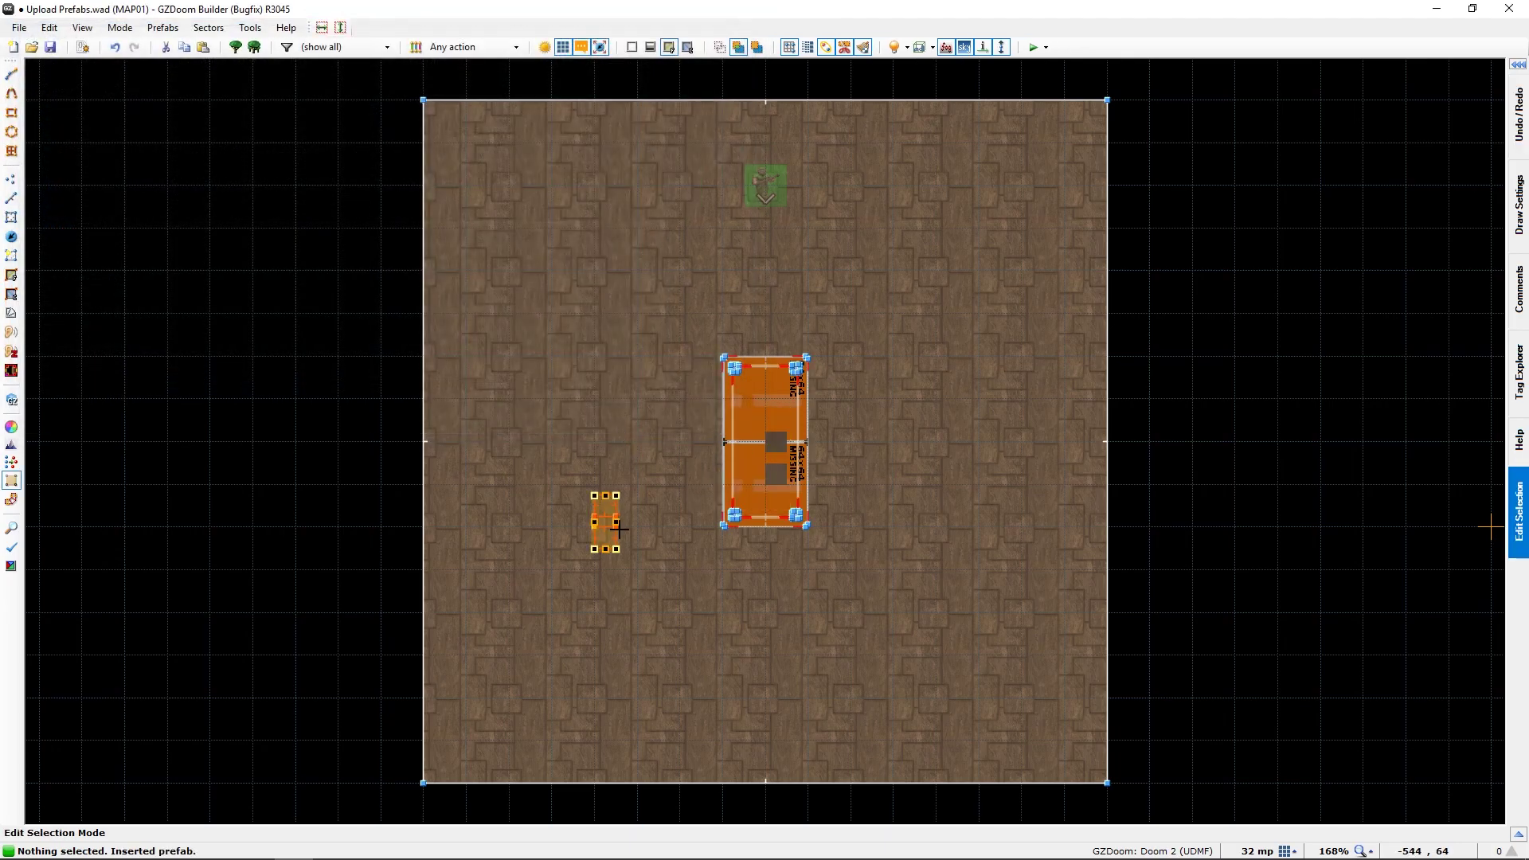
left_click(347, 436)
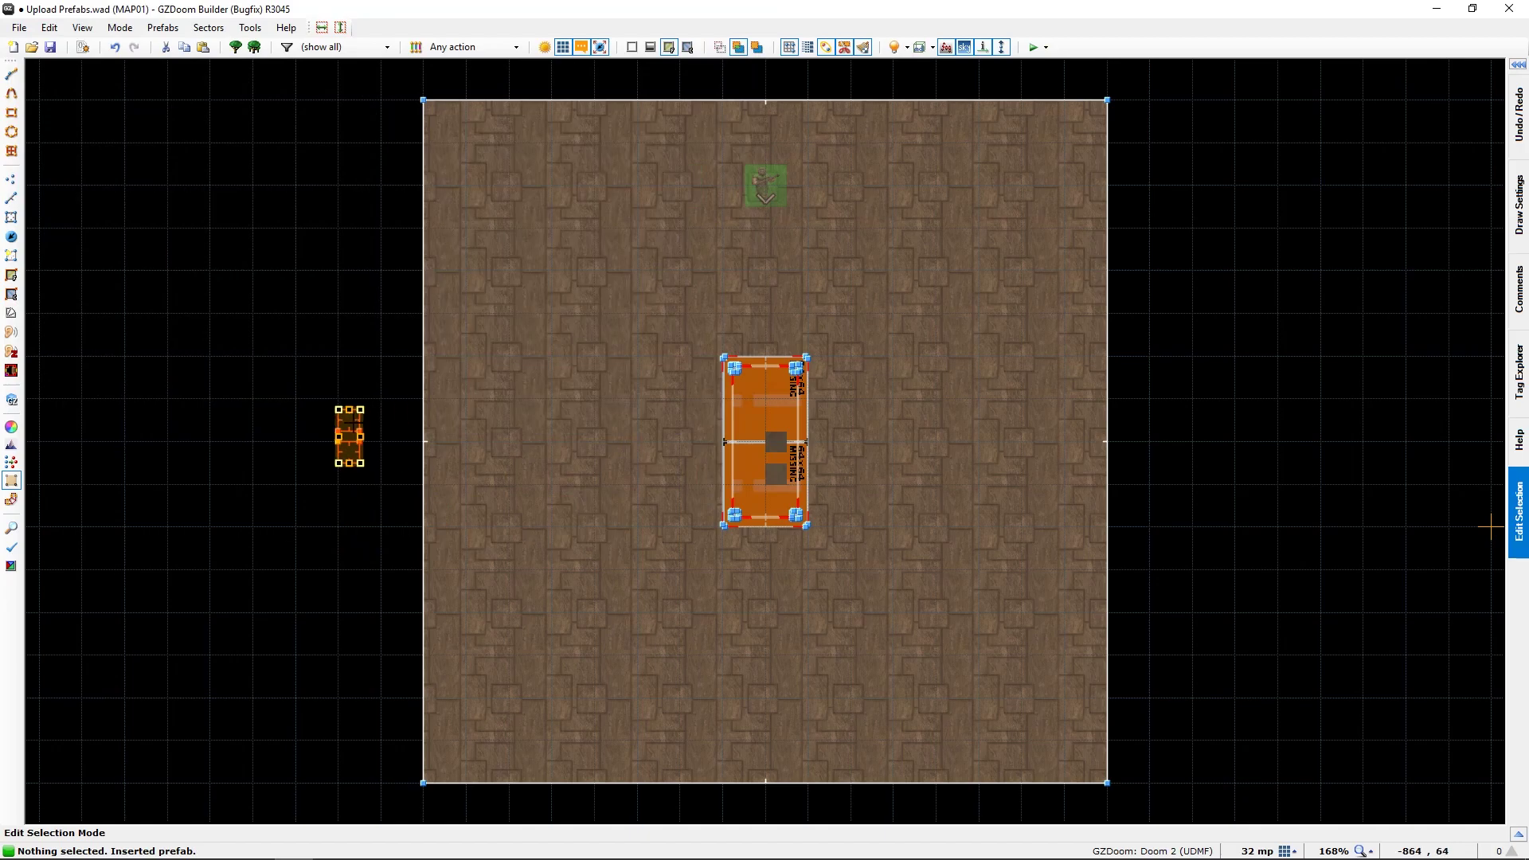
left_click(339, 484)
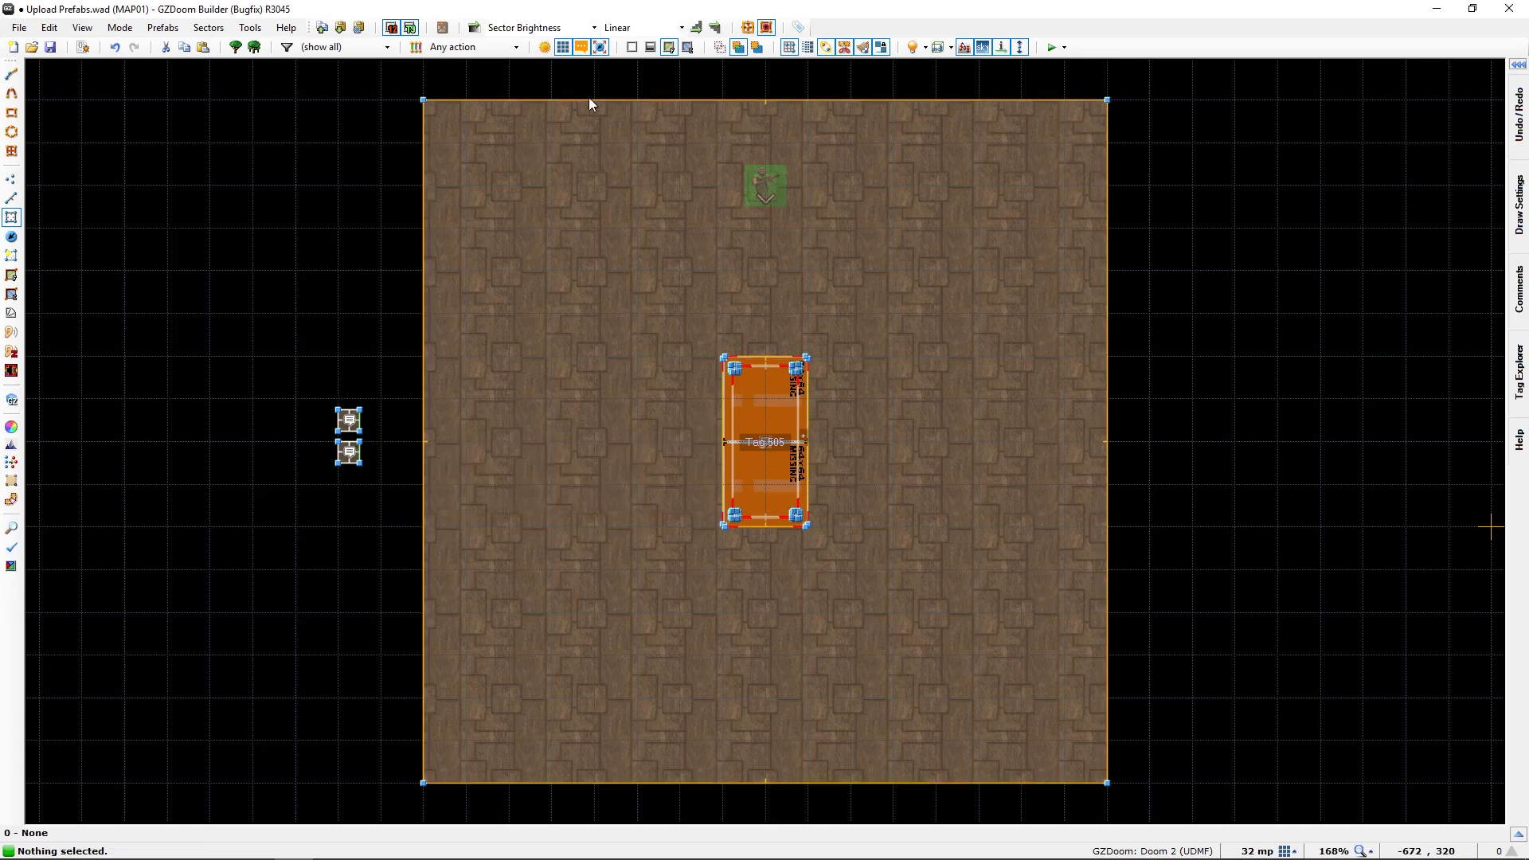
left_click(582, 47)
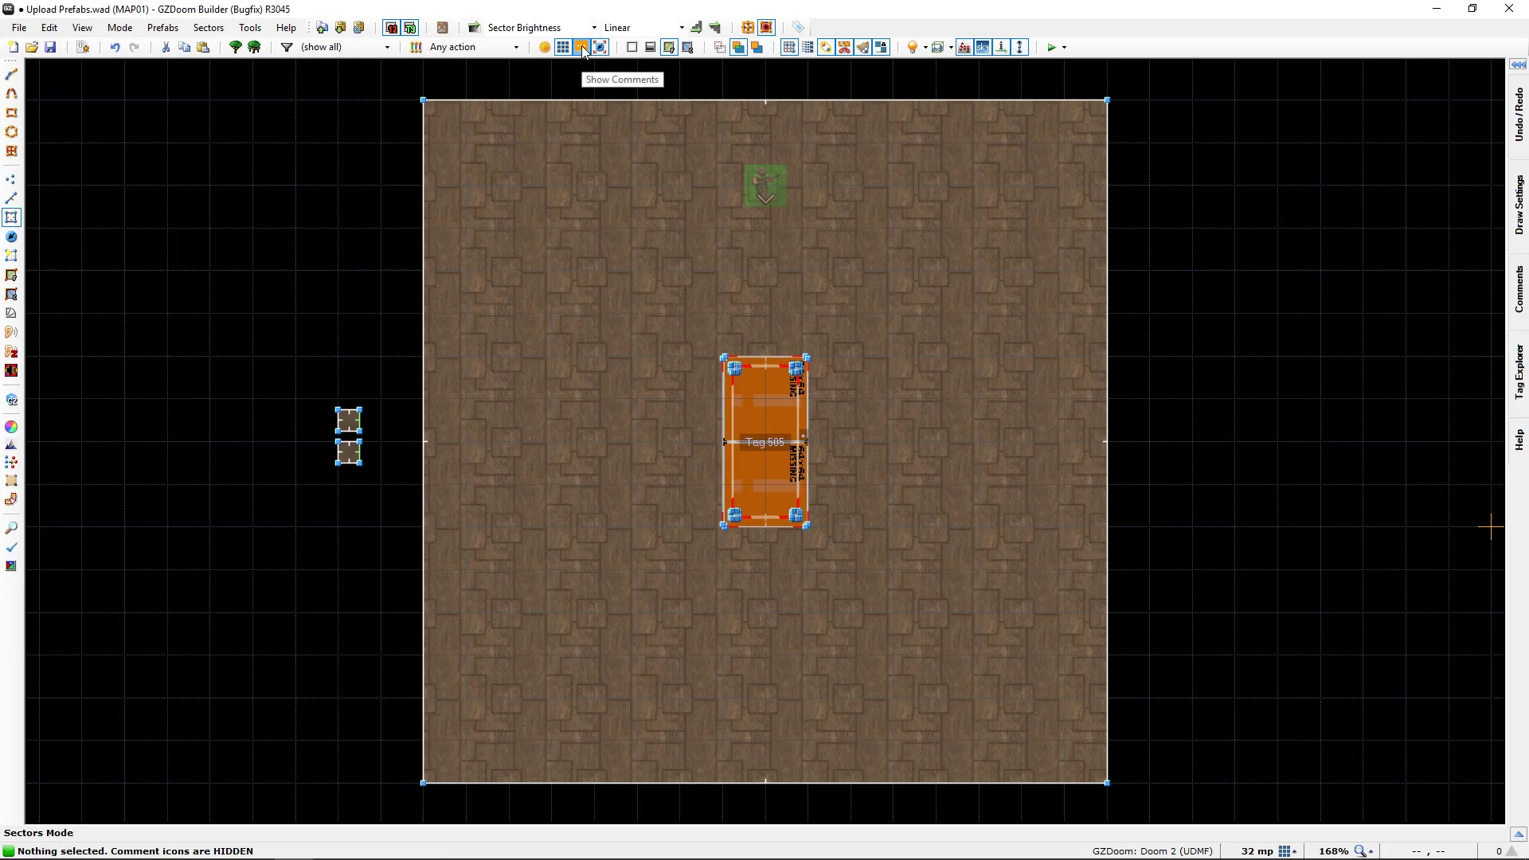
left_click(582, 49)
left_click(582, 48)
left_click(581, 49)
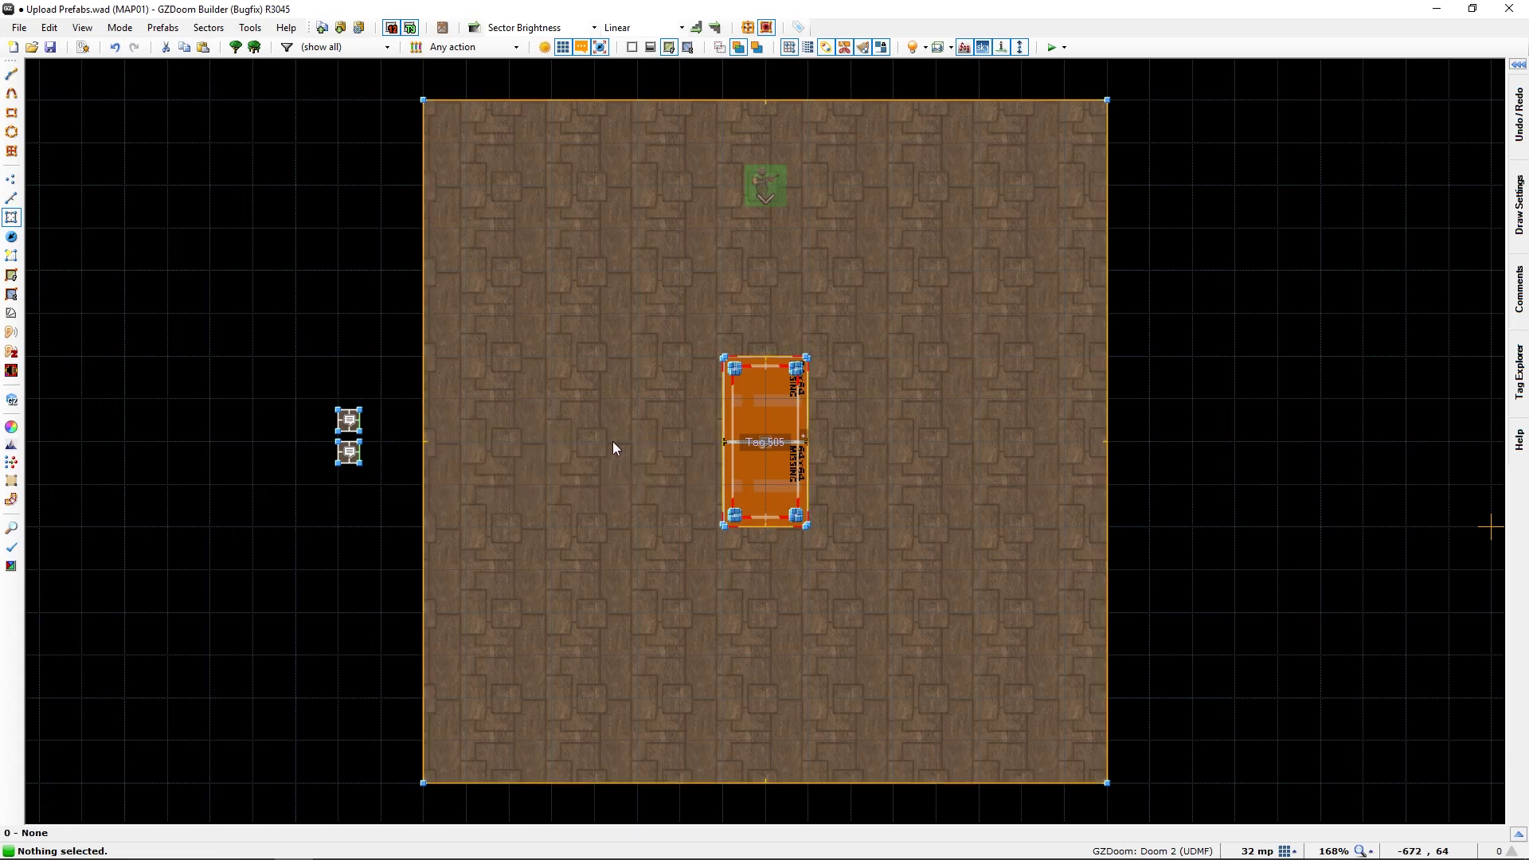
key("w")
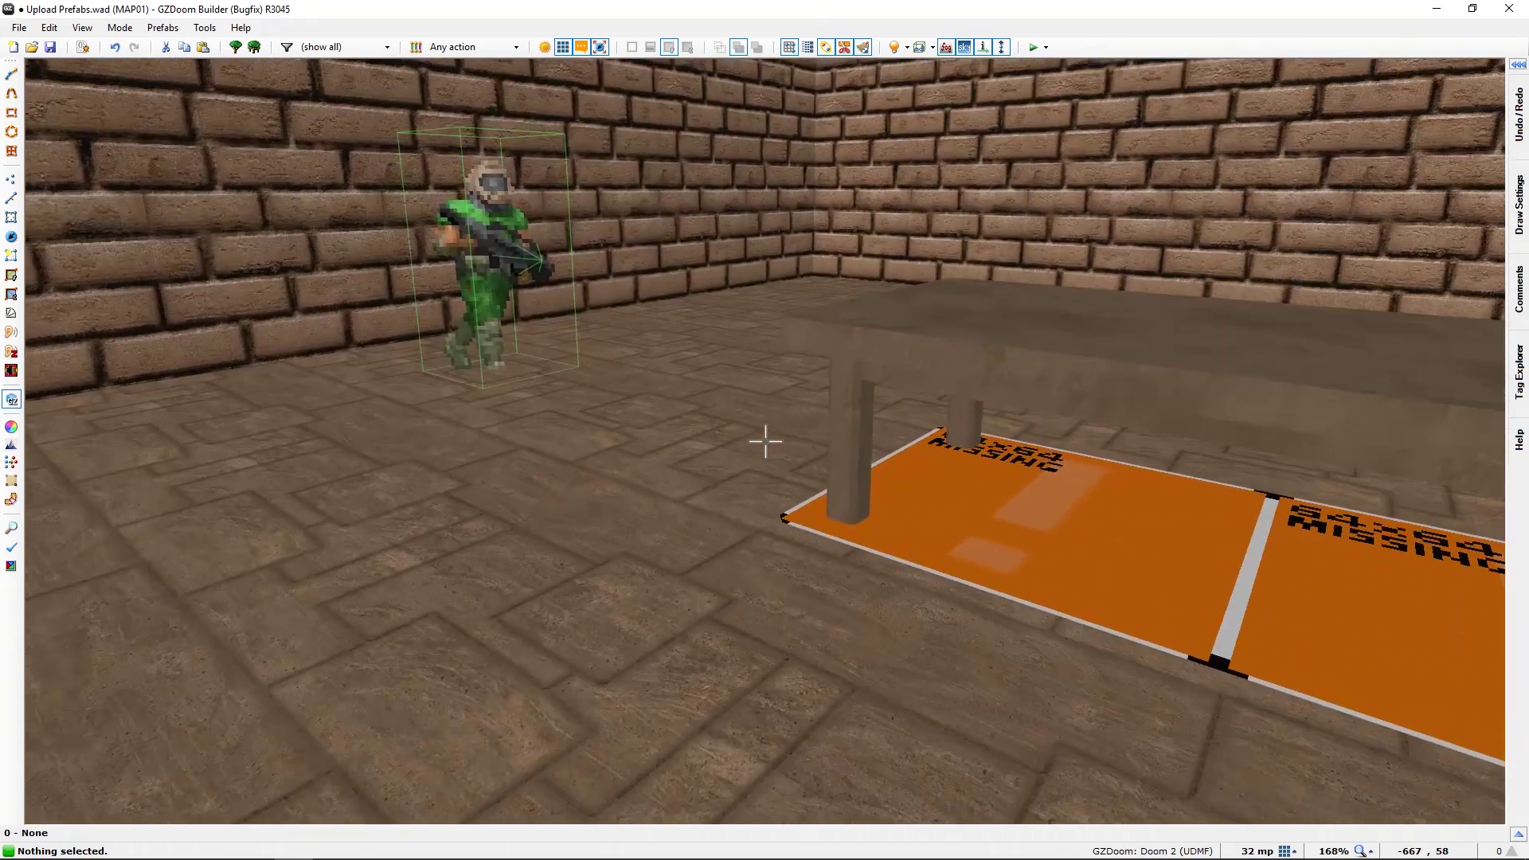
key("s")
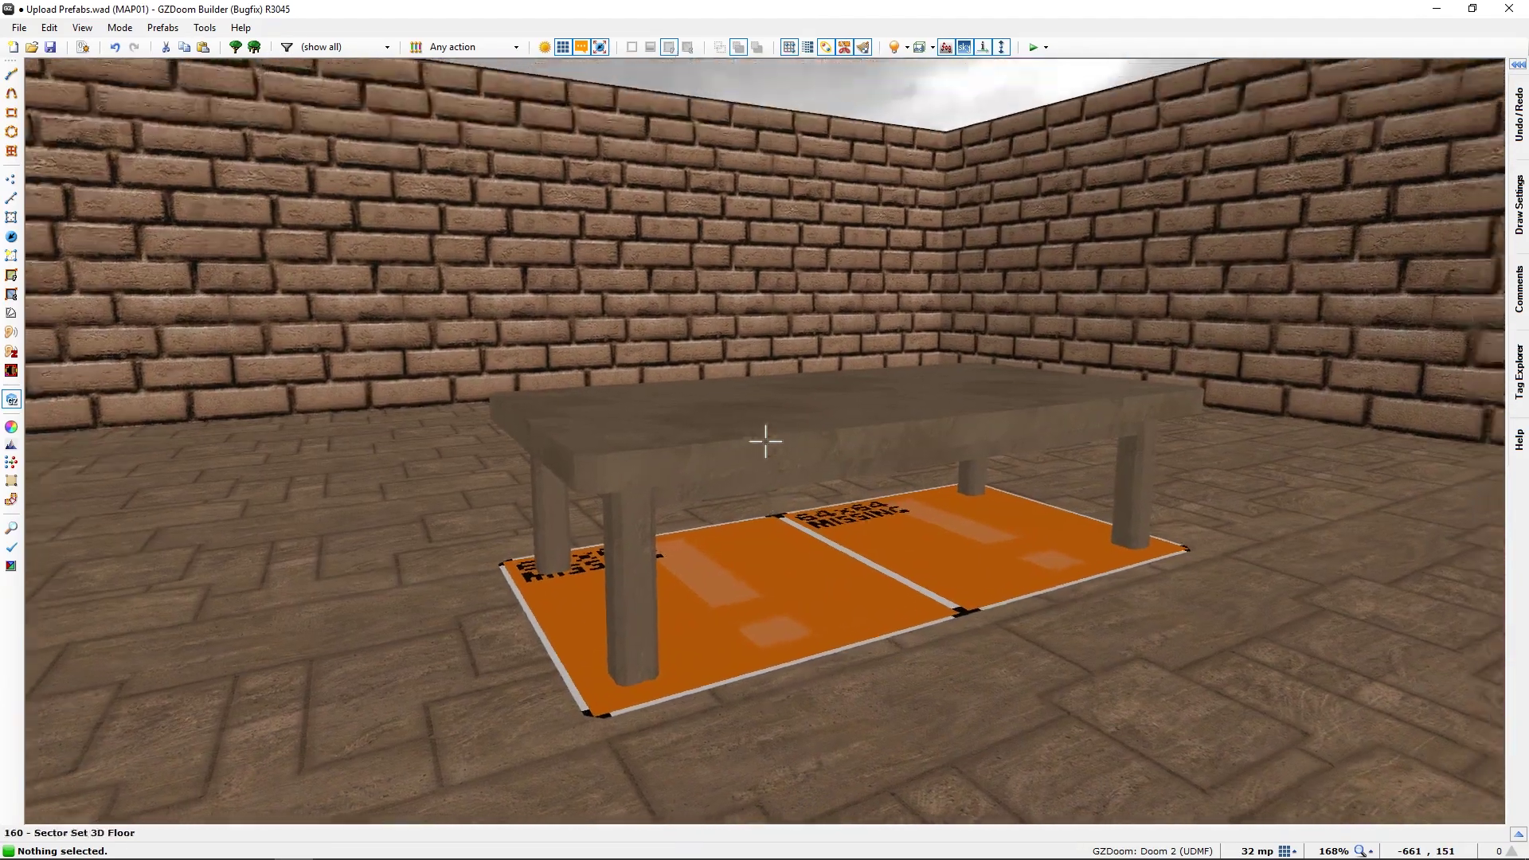
key("w")
key("a")
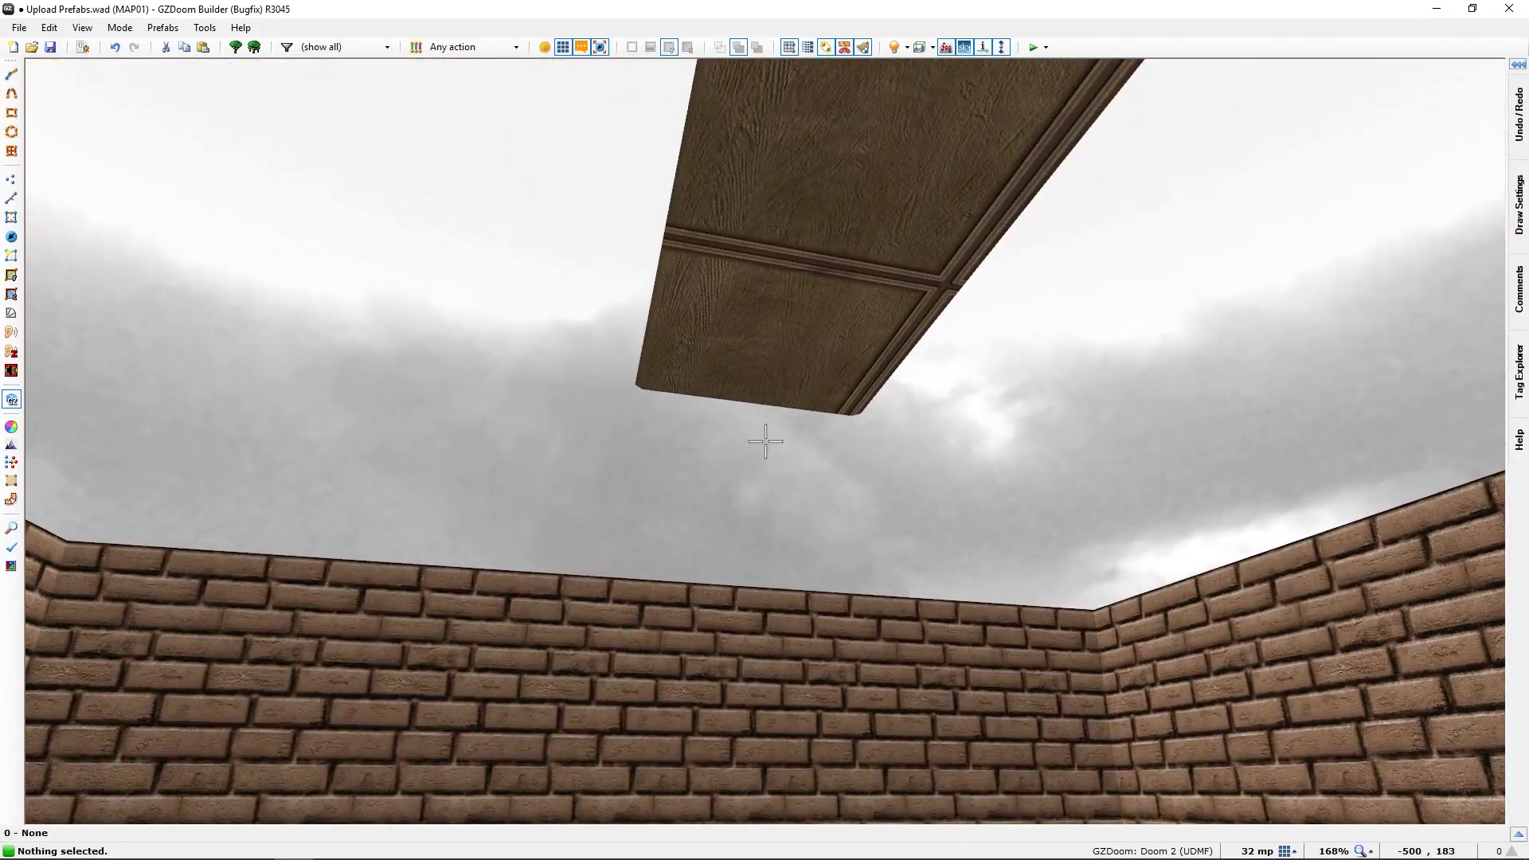
key("s")
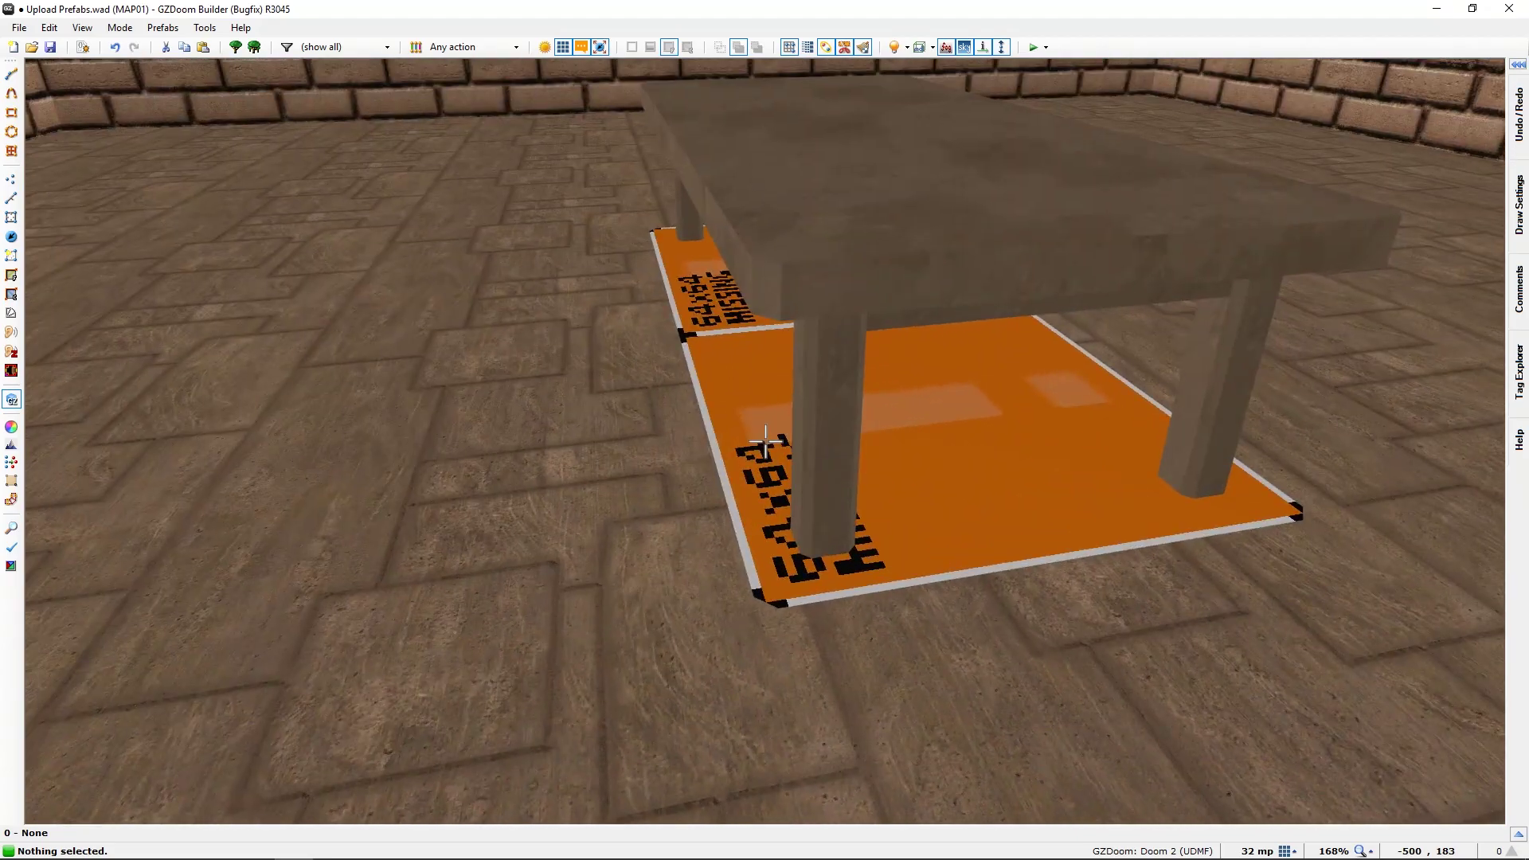
key("d")
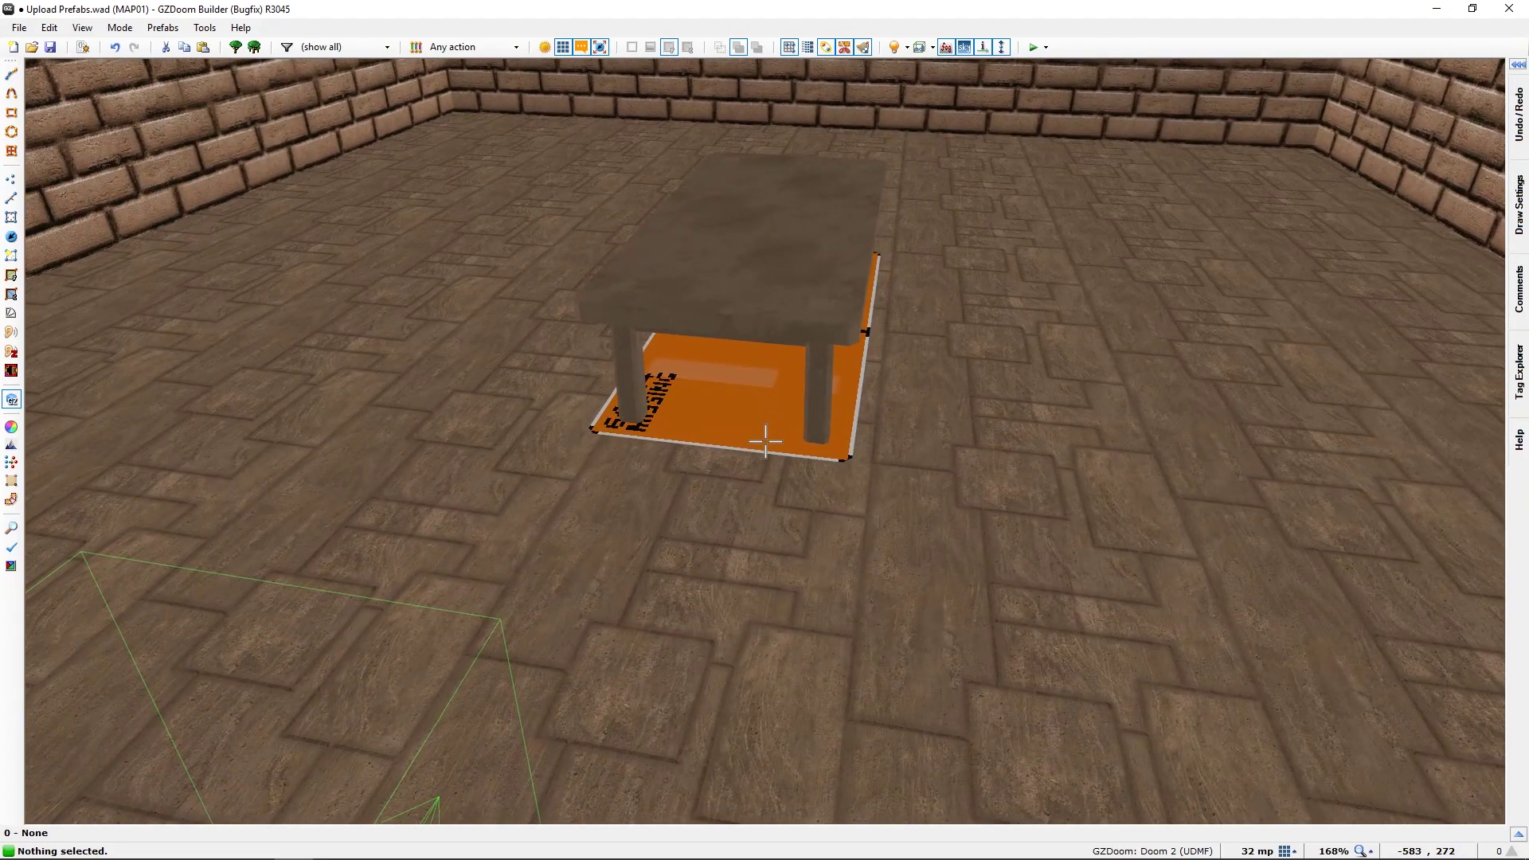
key("w")
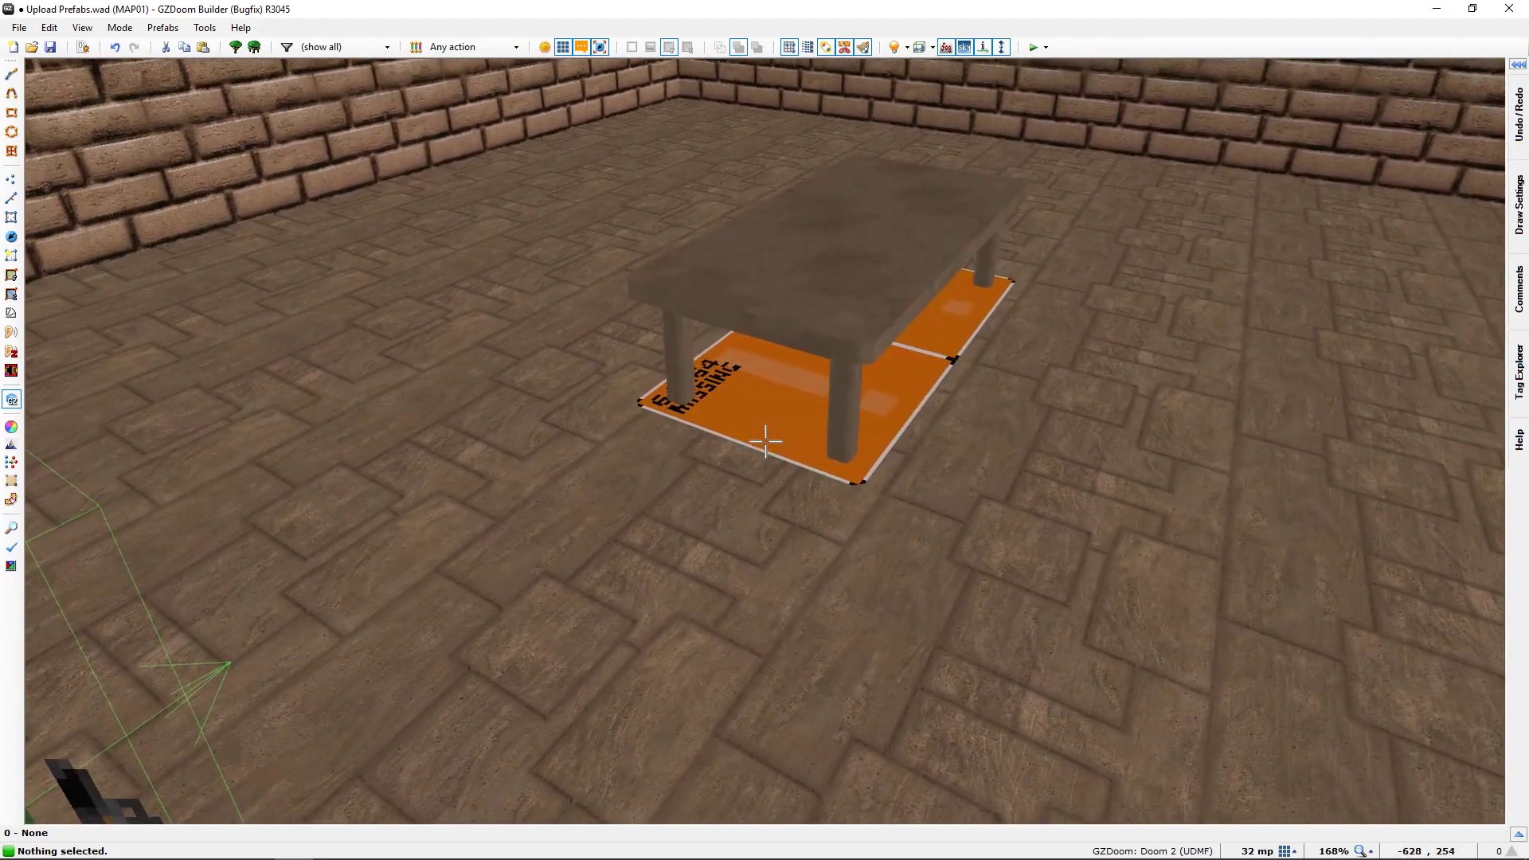
key("s")
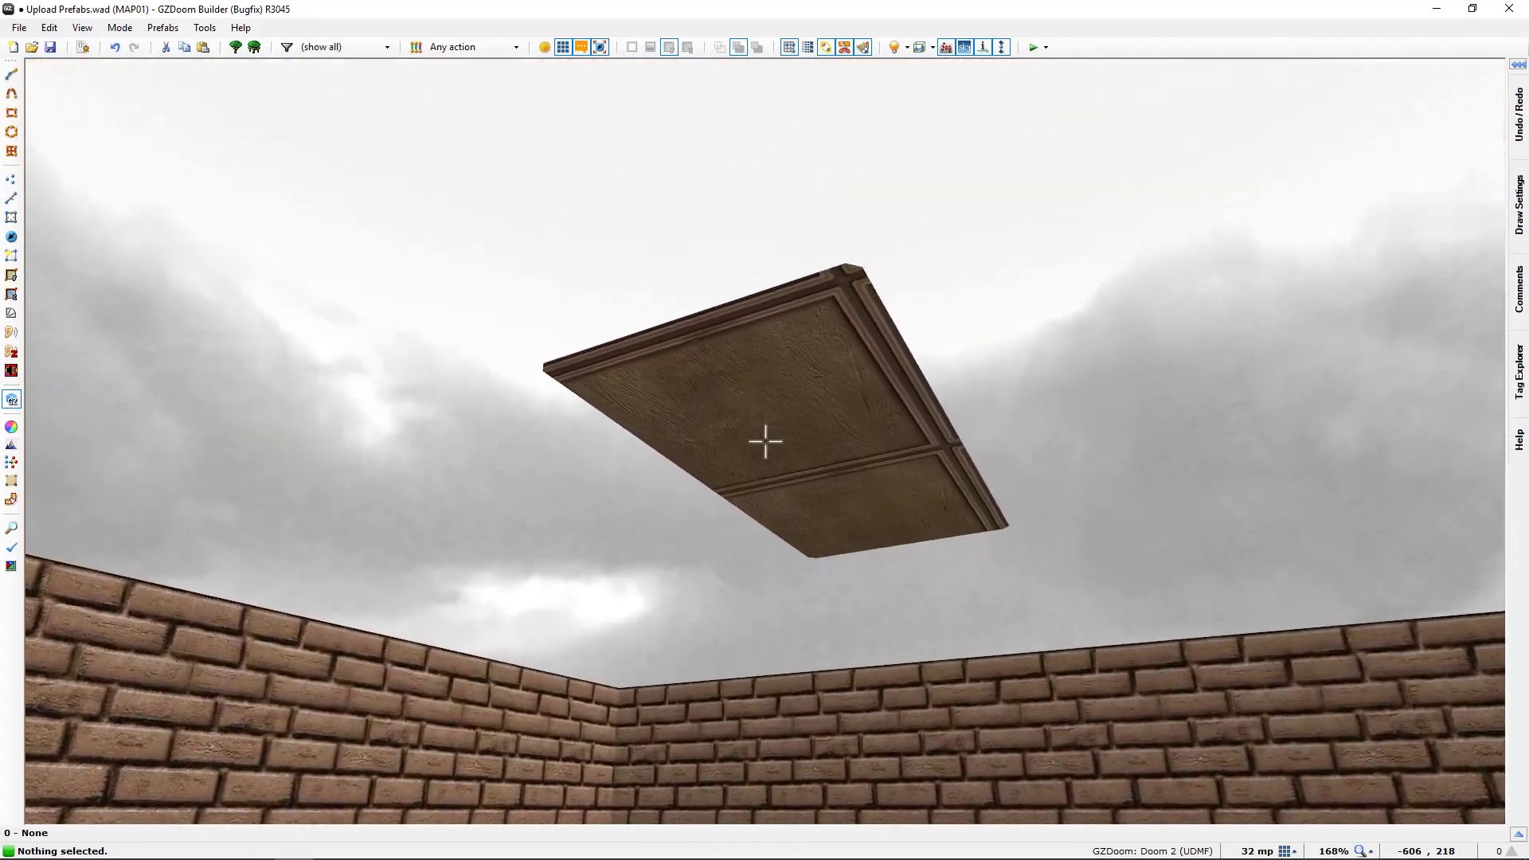
key("w")
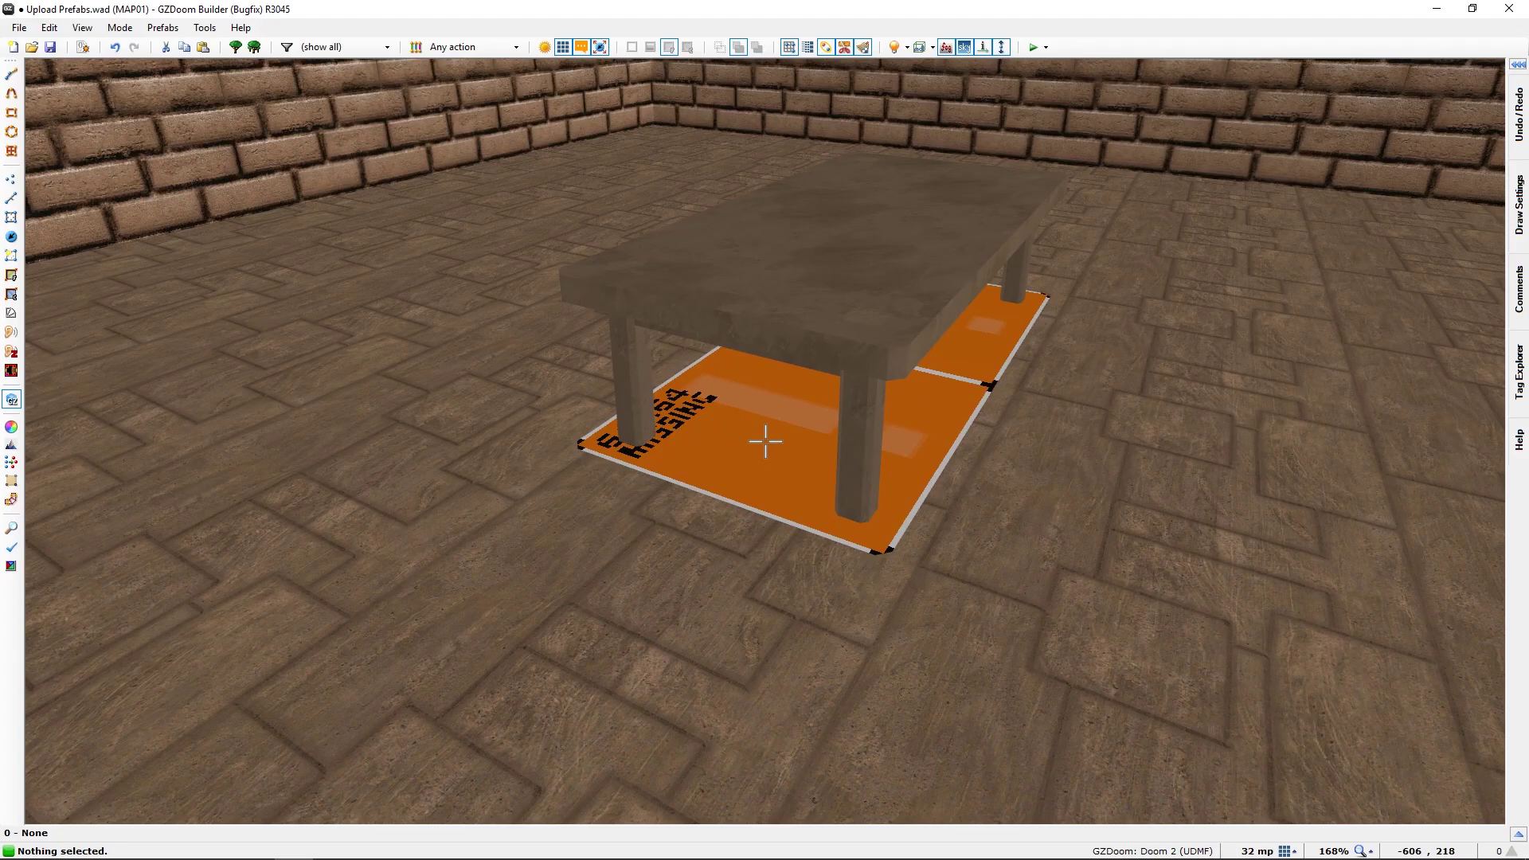
key("a")
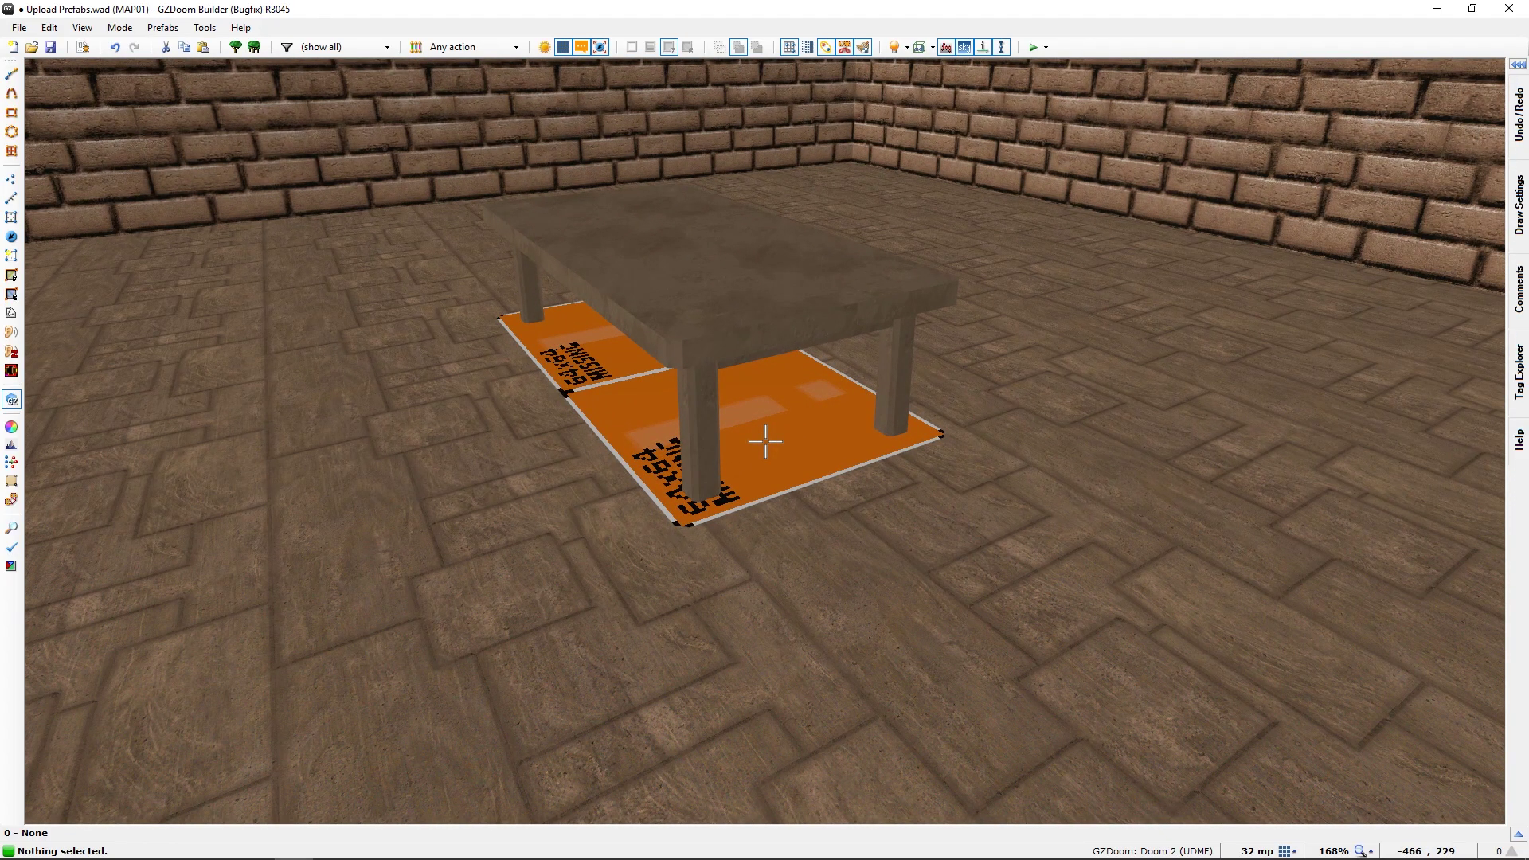
key("q")
mouse_move(656, 550)
middle_mouse_down()
mouse_move(653, 305)
mouse_move(651, 347)
middle_mouse_up()
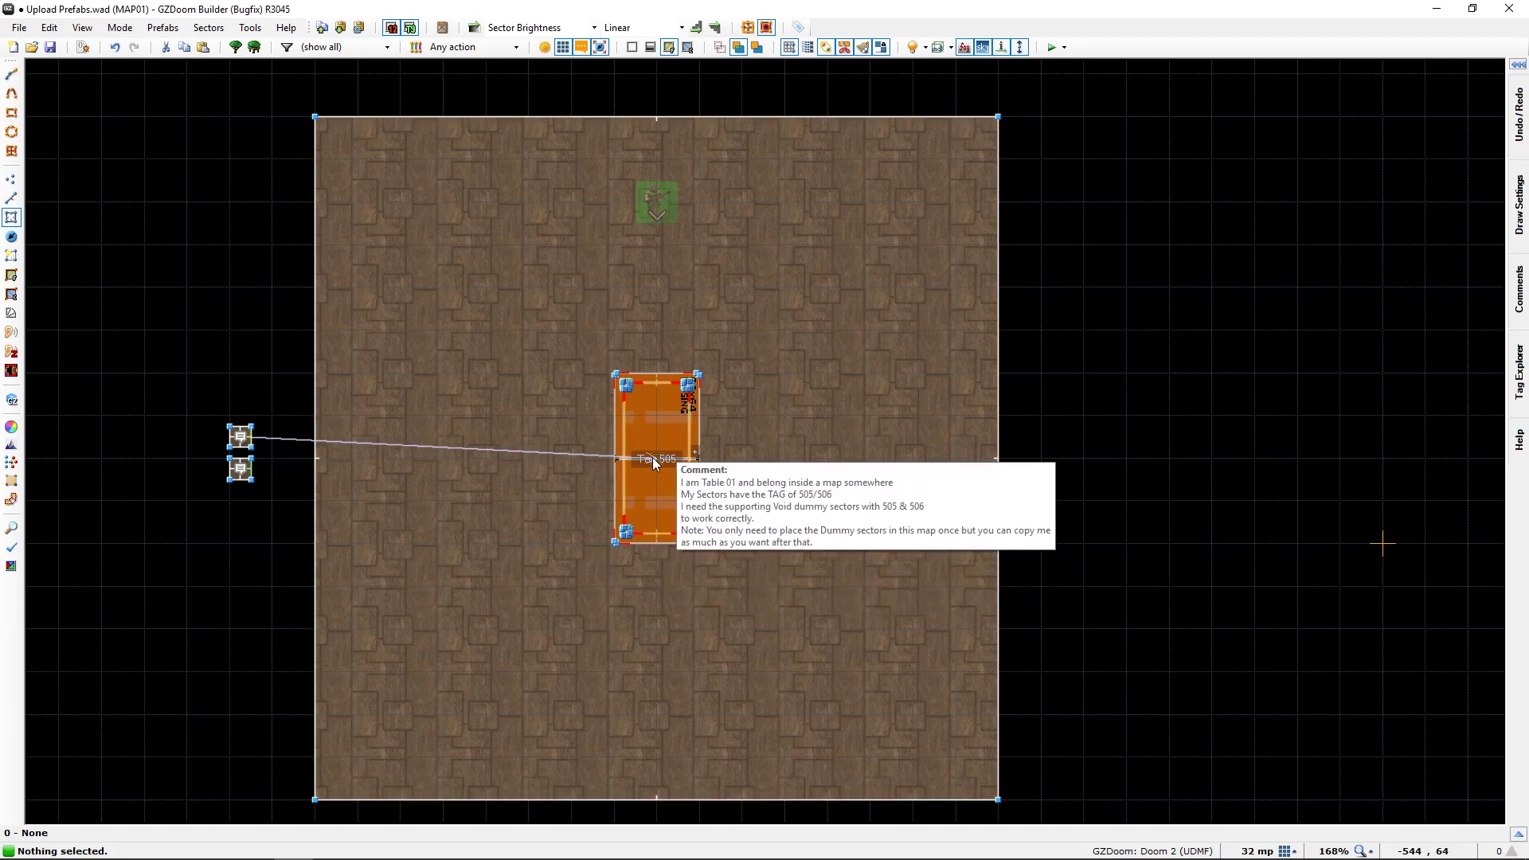
mouse_move(653, 496)
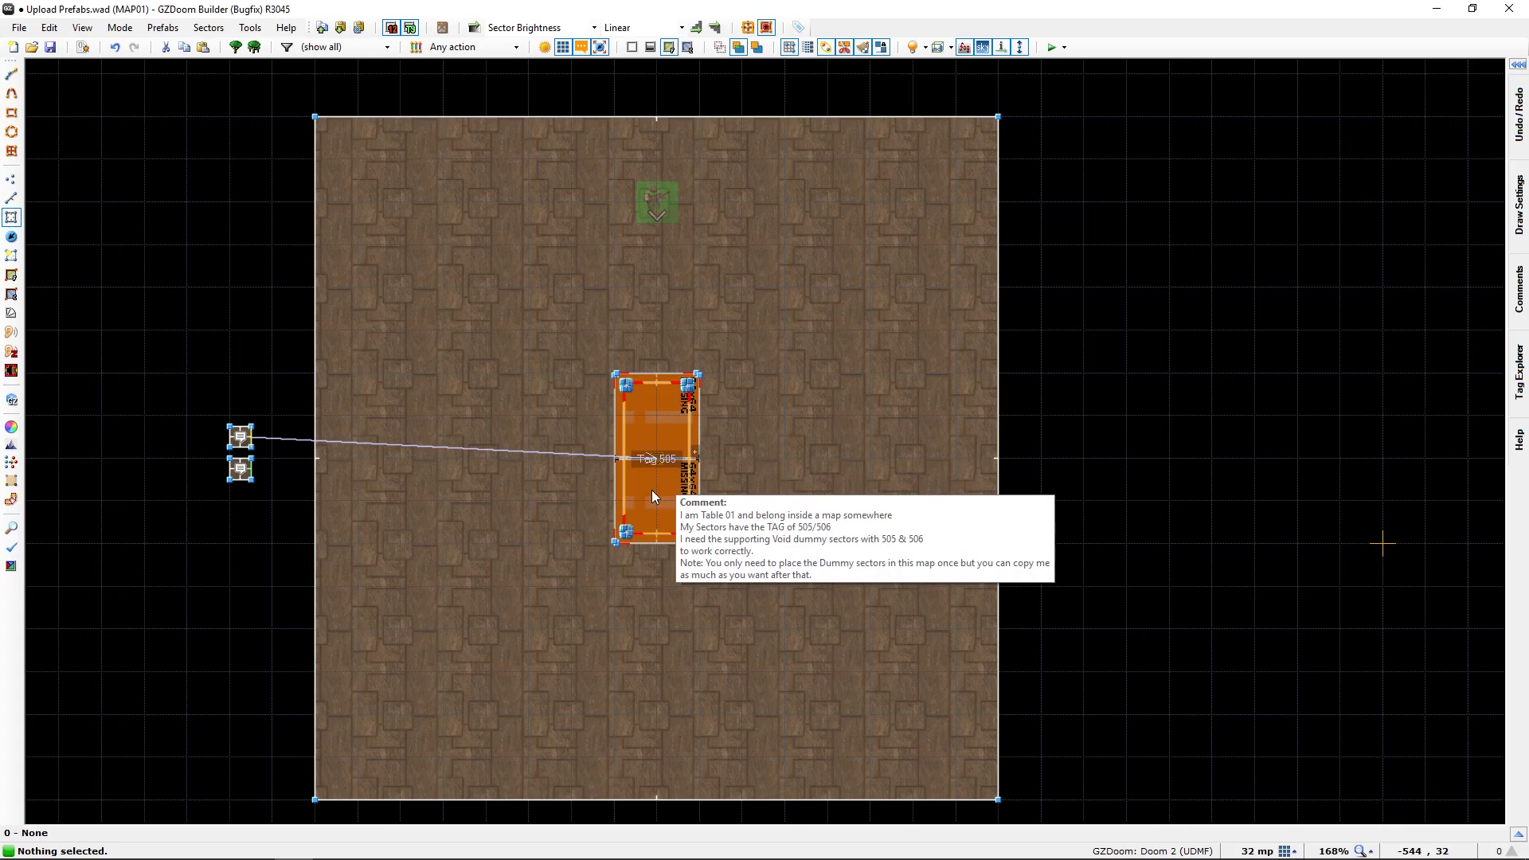
- In the 3D view, copy the F_SKY1 sky flat onto the plank's ceiling
key("q")
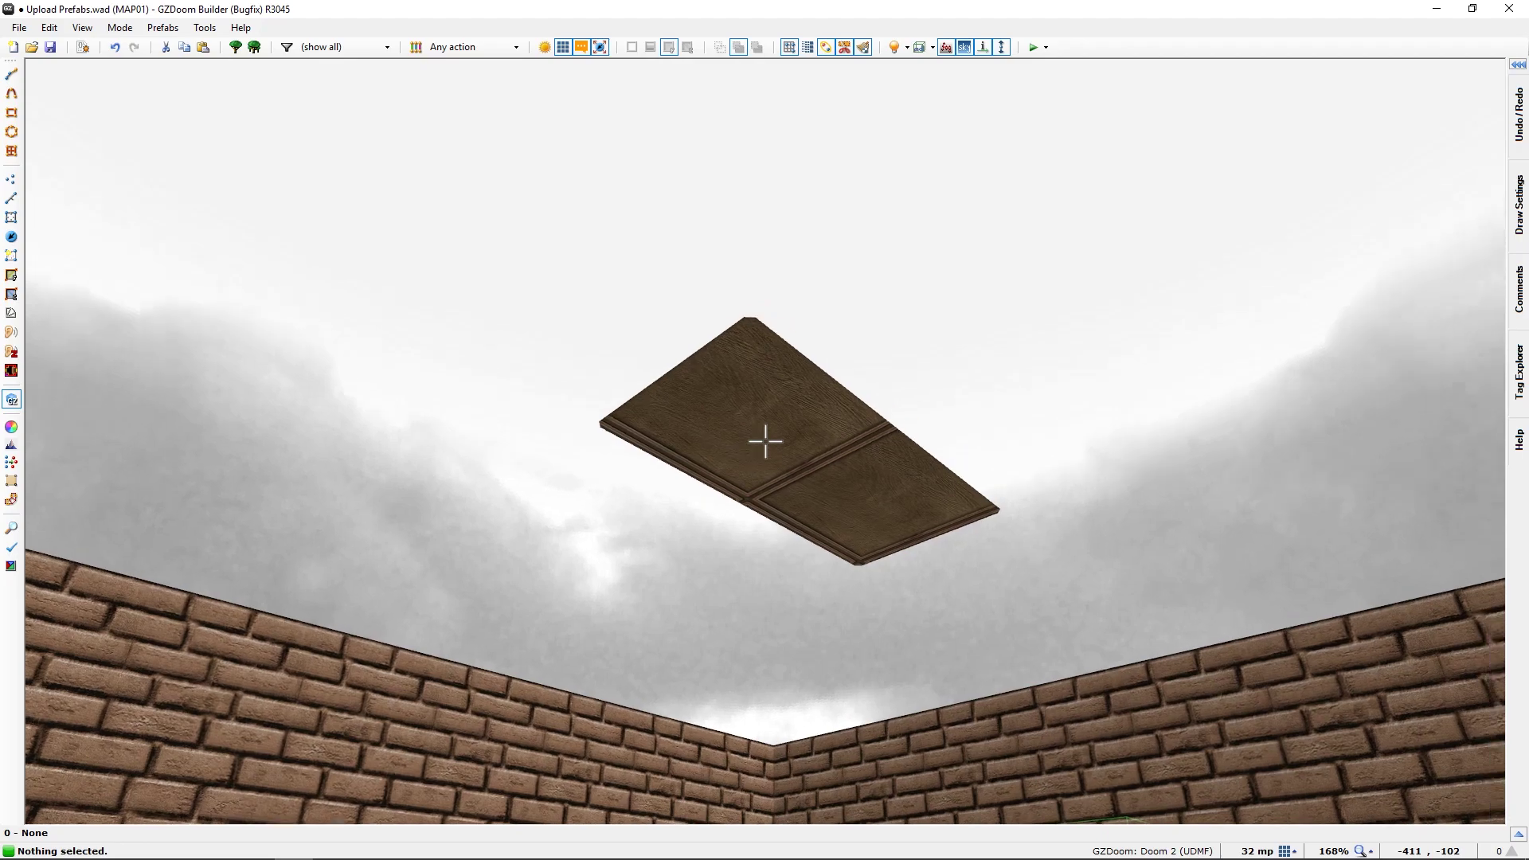
key("w")
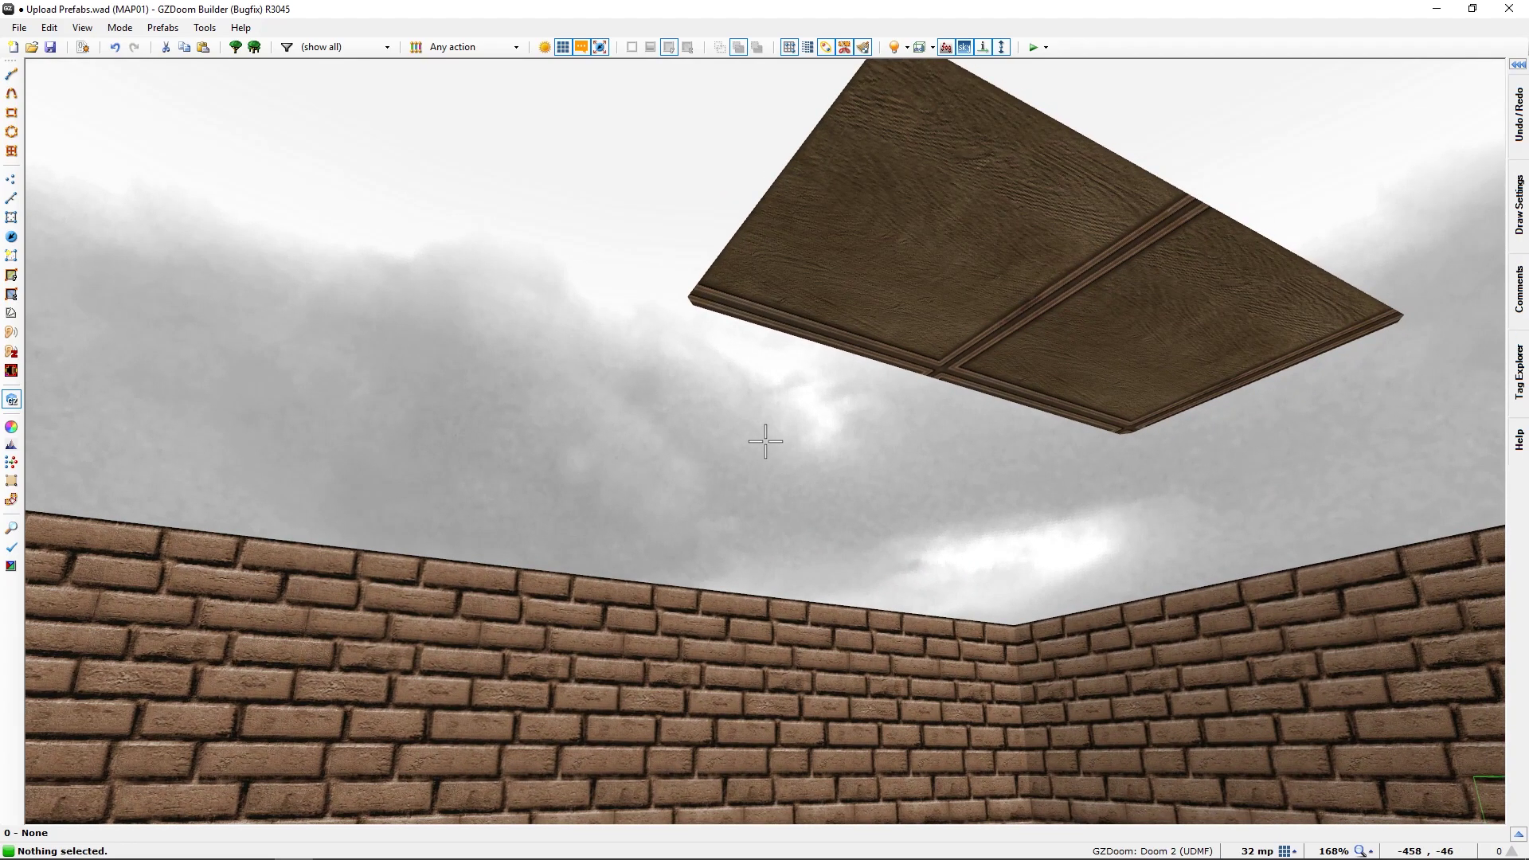
key("ctrl+c")
key("ctrl+v")
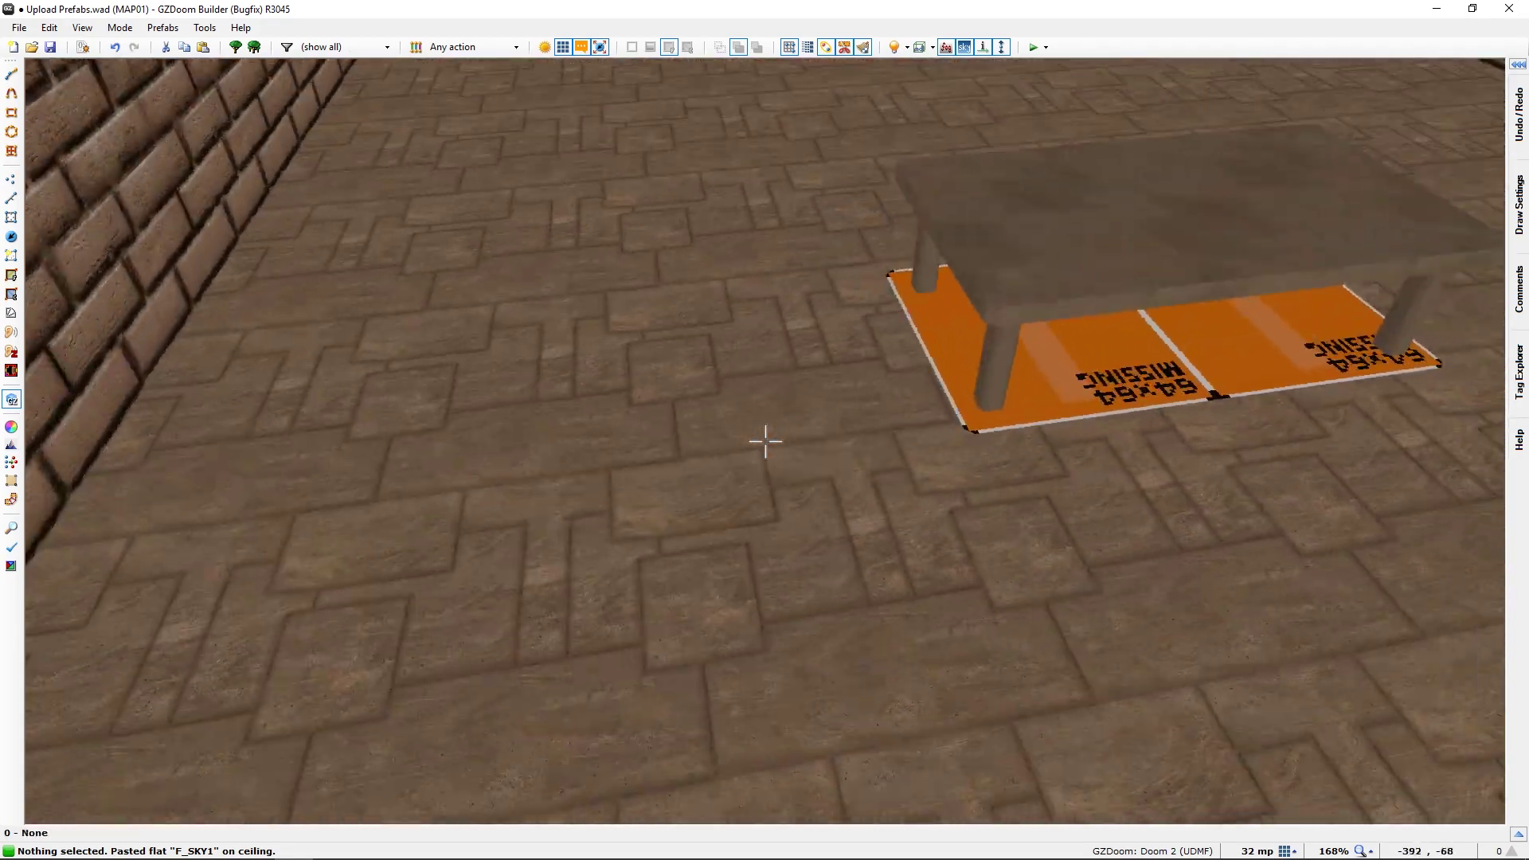
- Paste the FLOOR0_1 flat onto the missing floor under the table and look it over
key("ctrl+v")
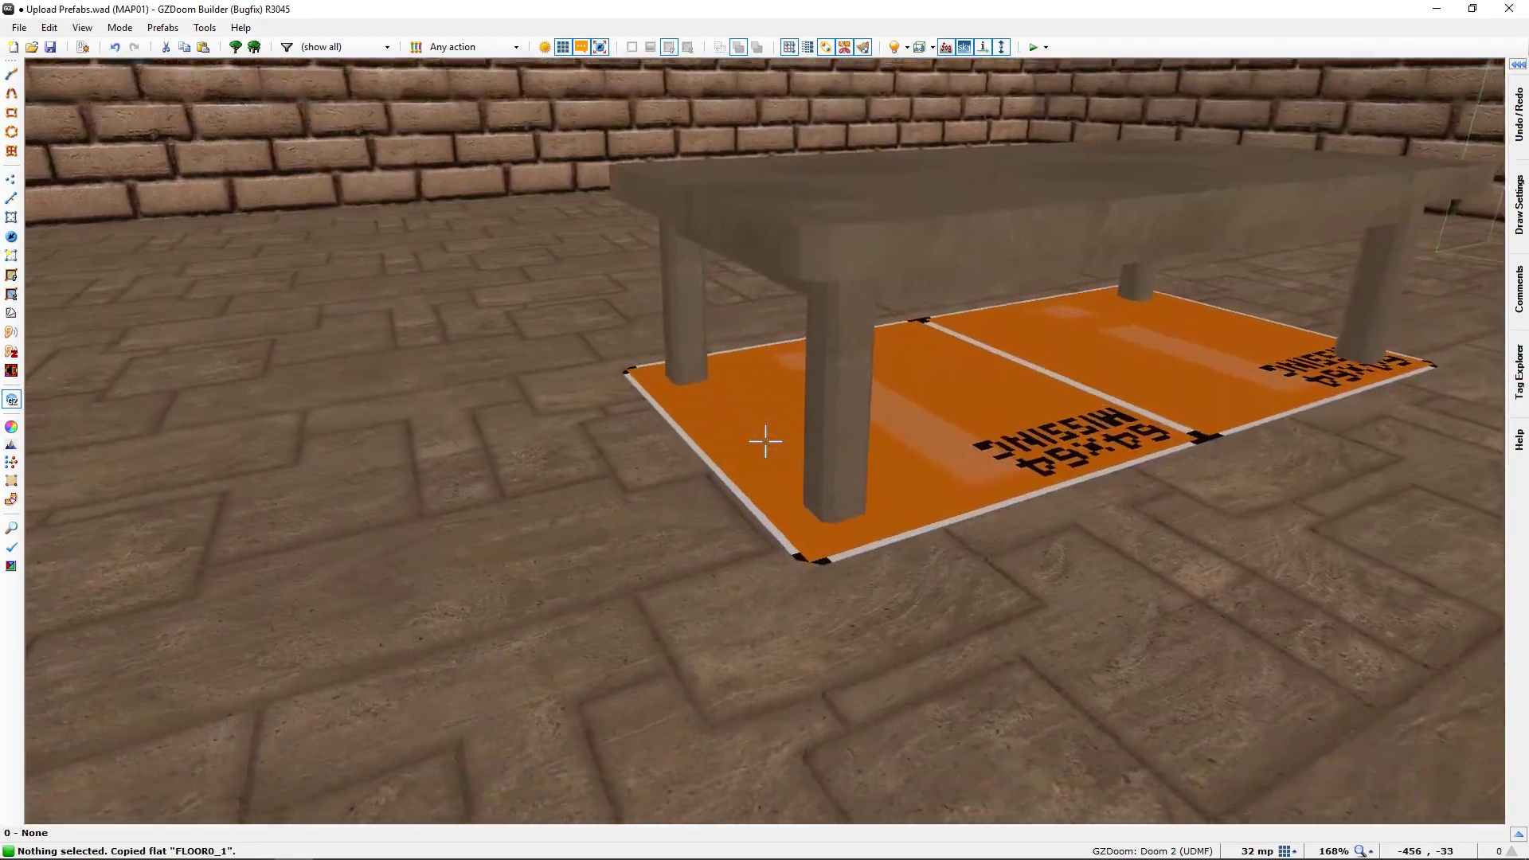
key("s")
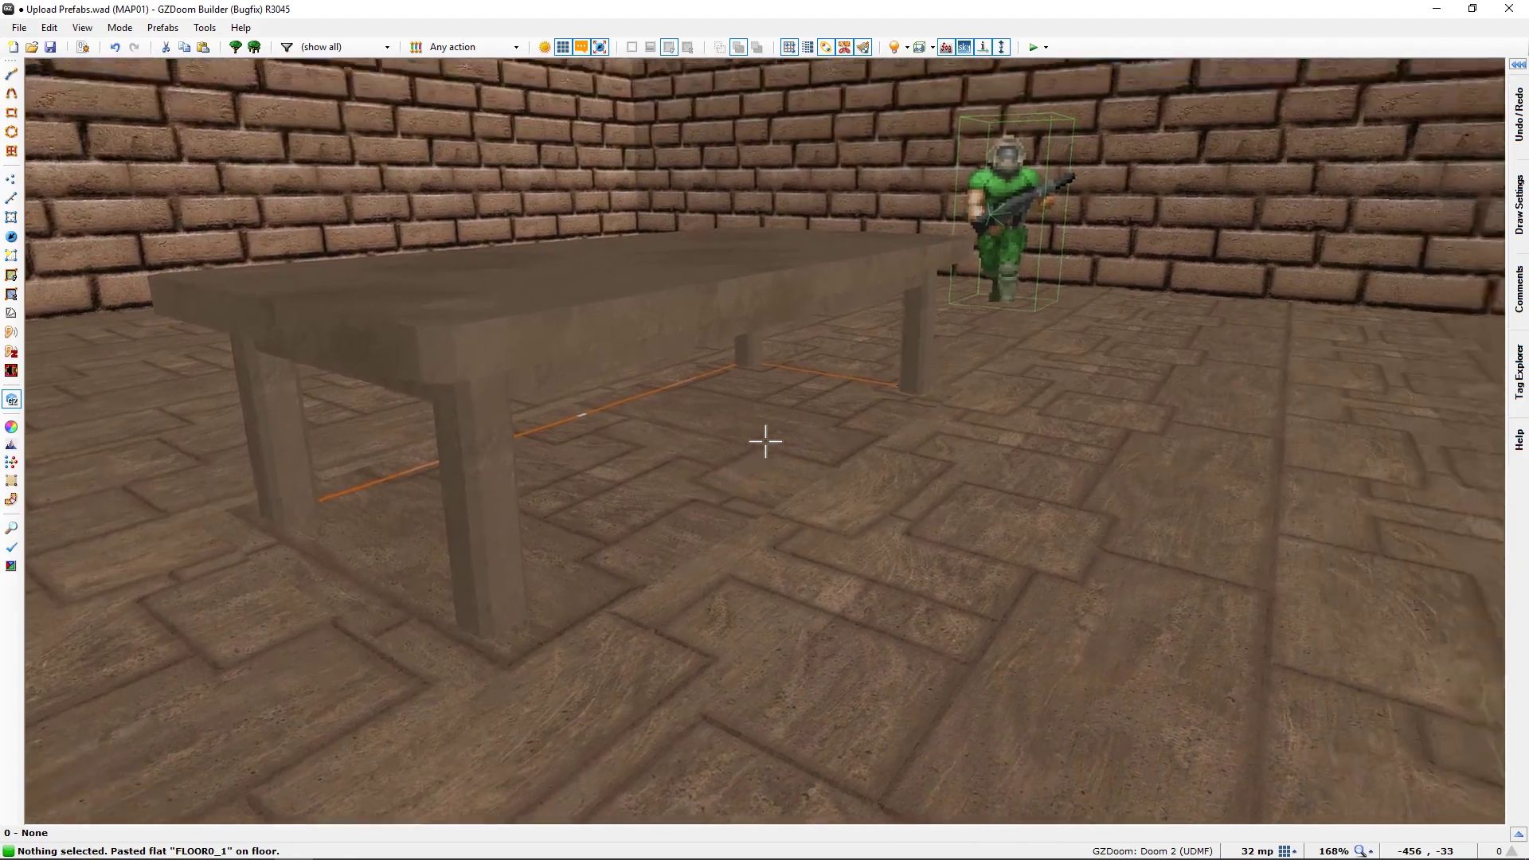
key("w")
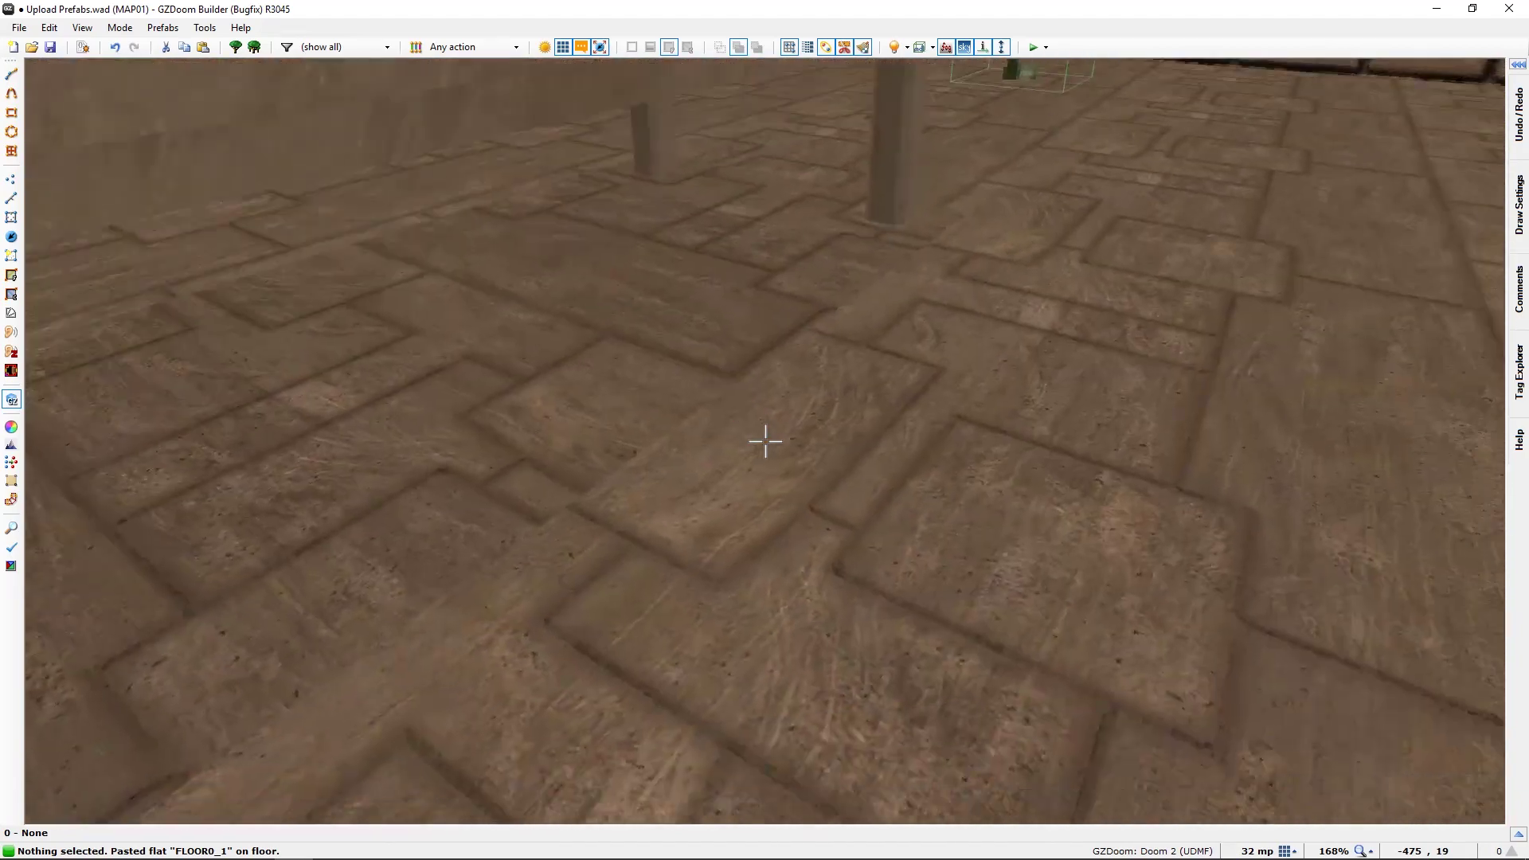
key("s")
key("w")
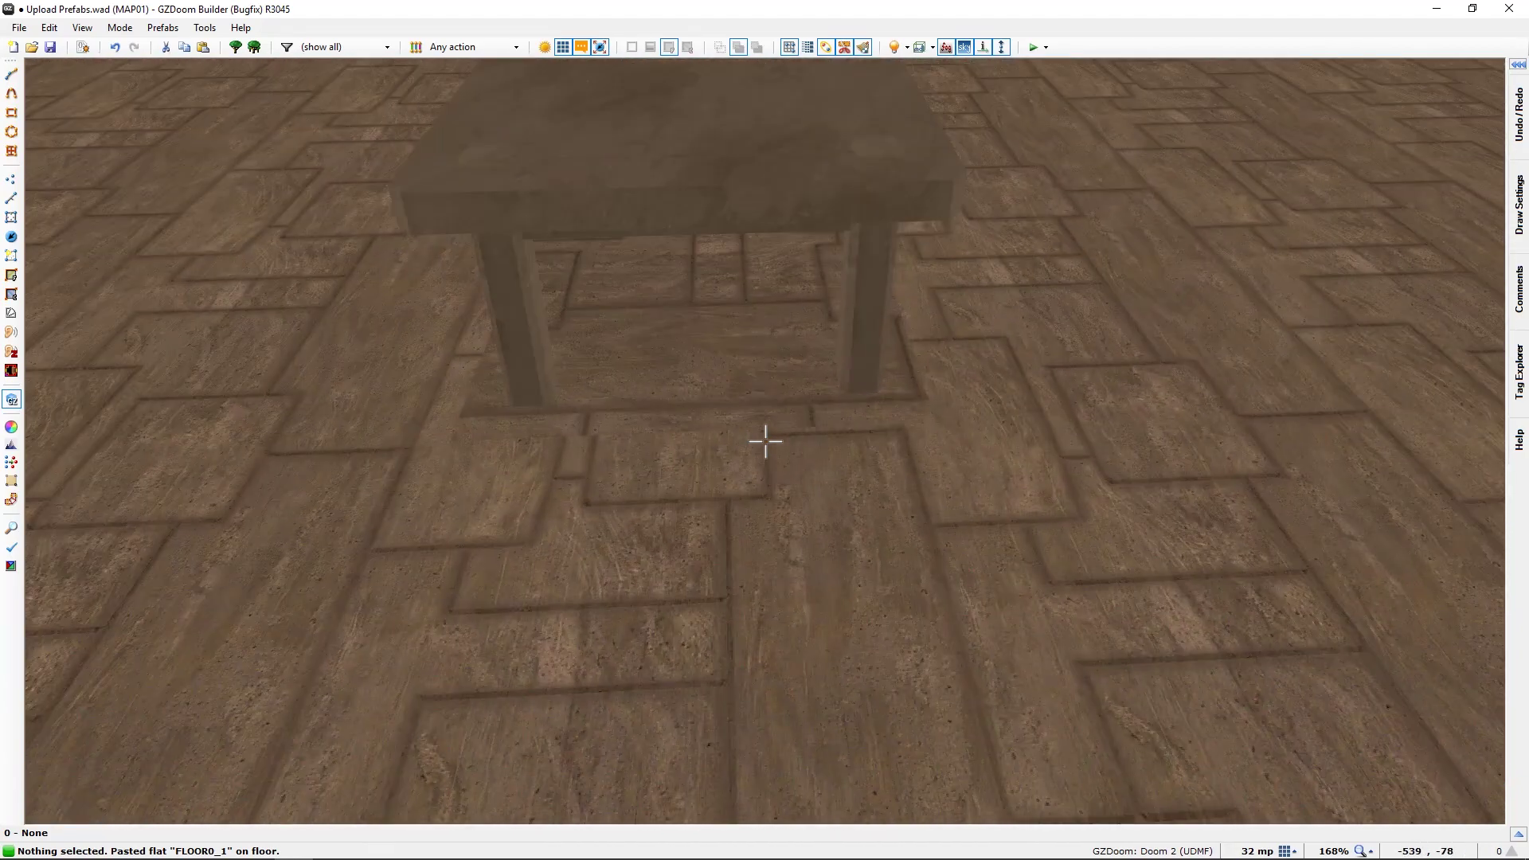
key("s")
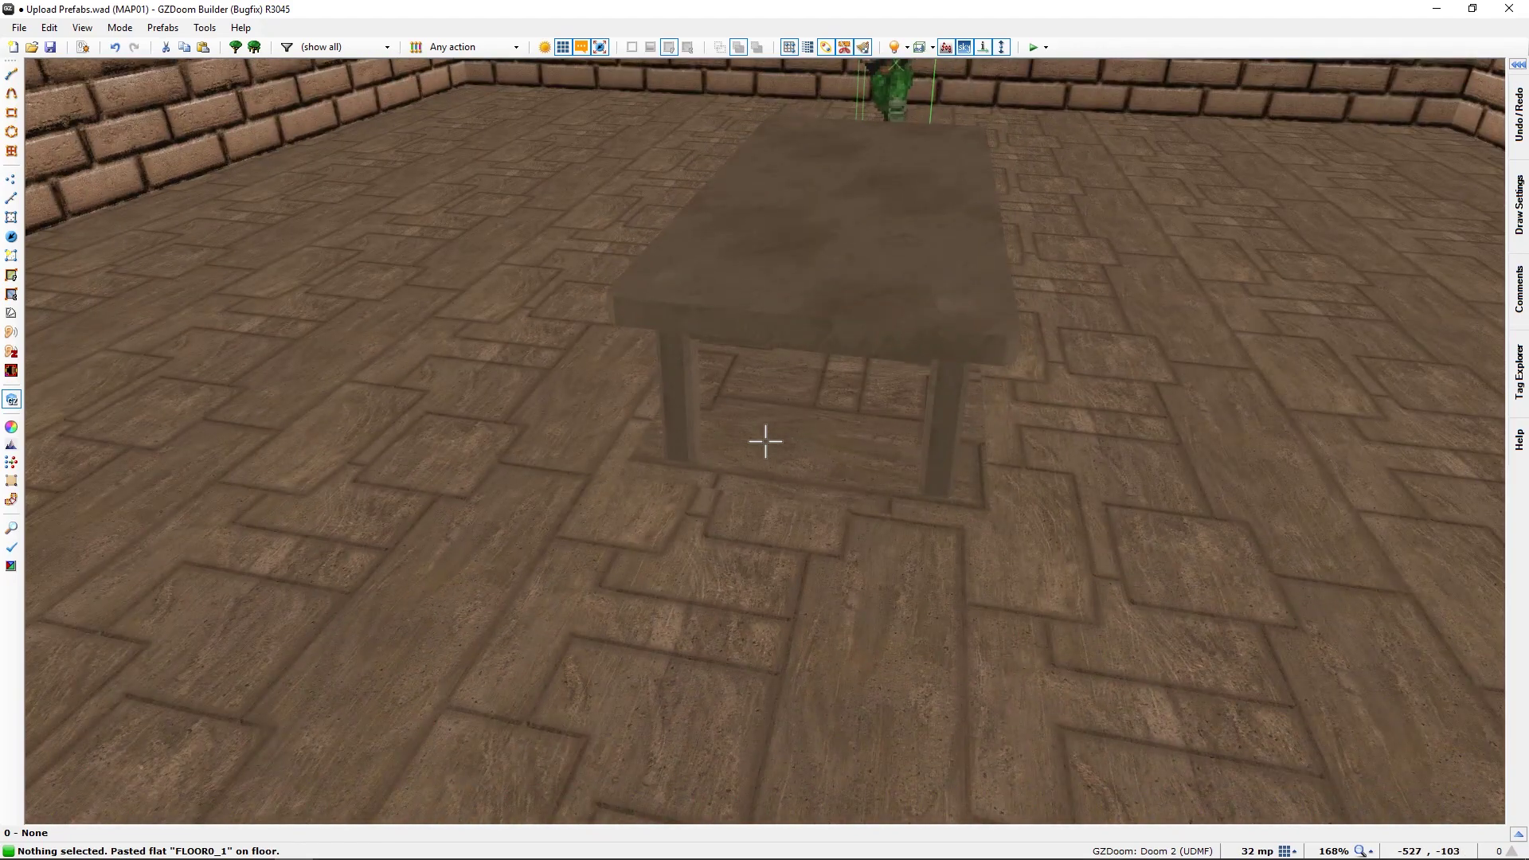
key("w")
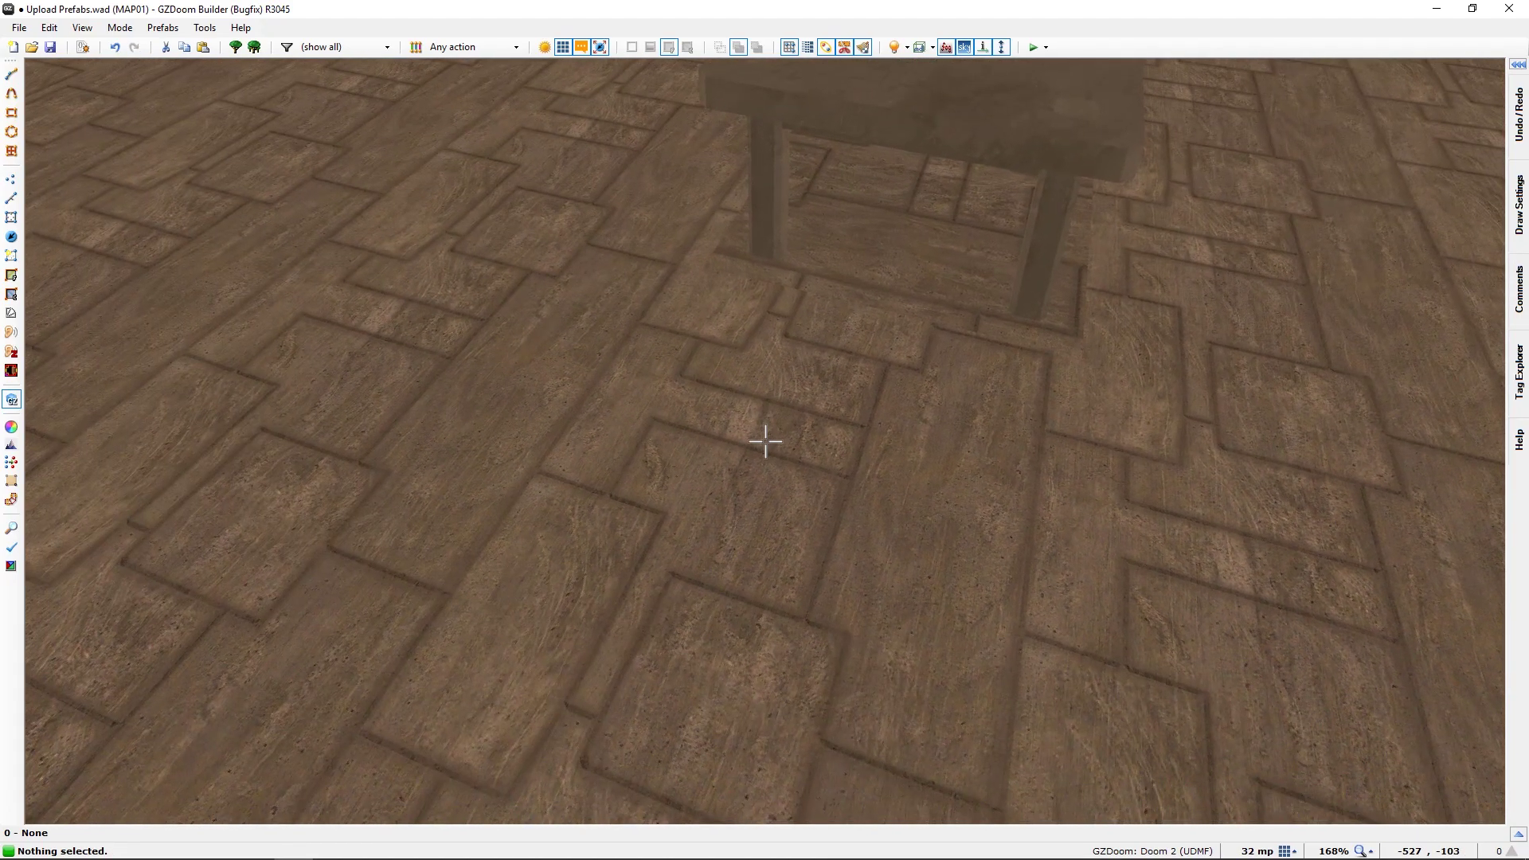
key("s")
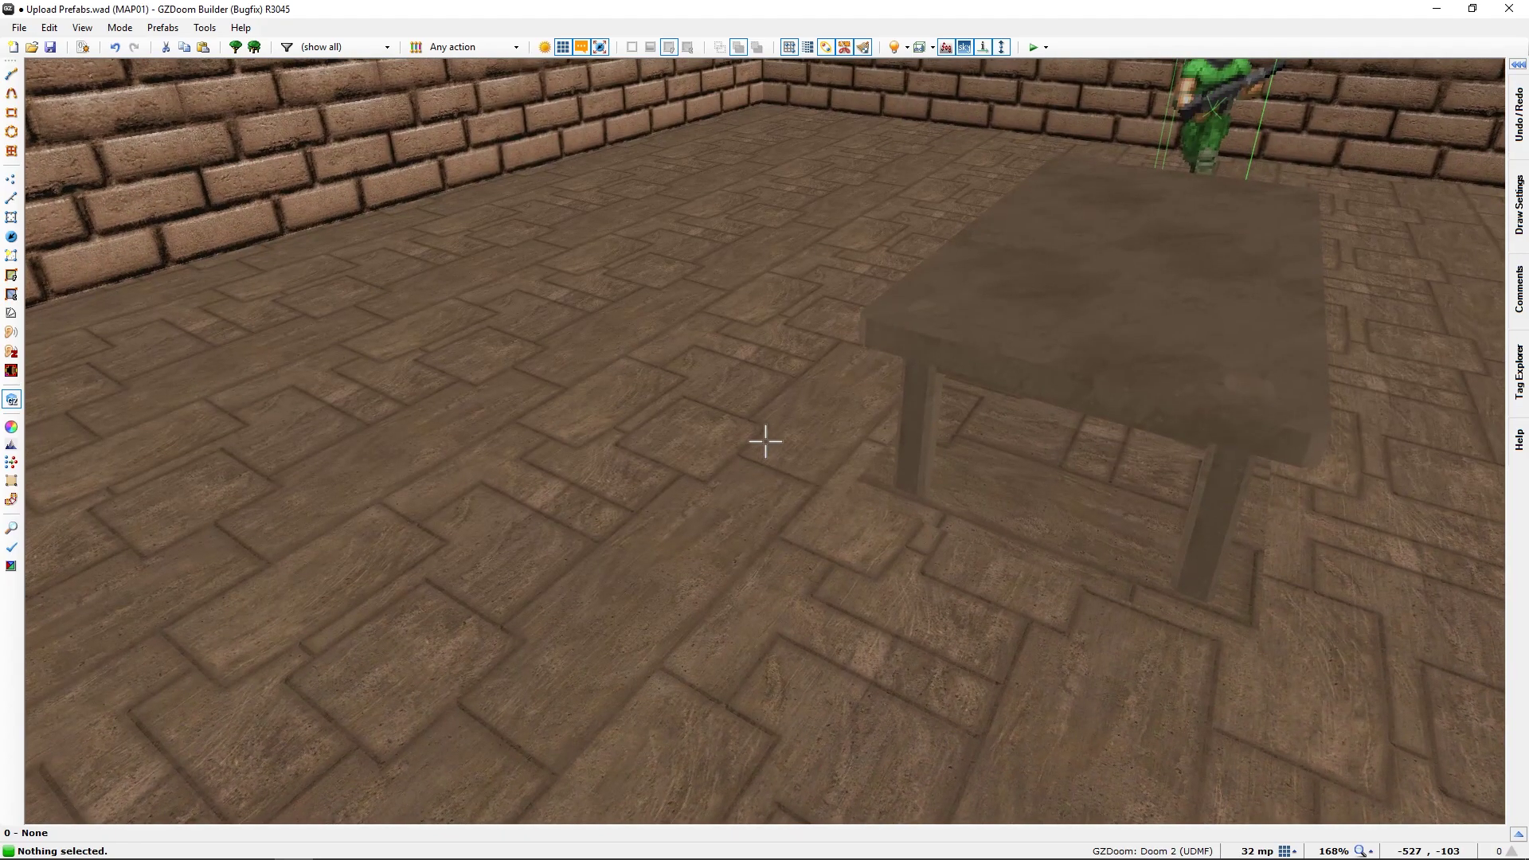
key("w")
- Check the table floor's sector properties, showing 90-degree rotation, and close them unchanged
right_click(766, 440)
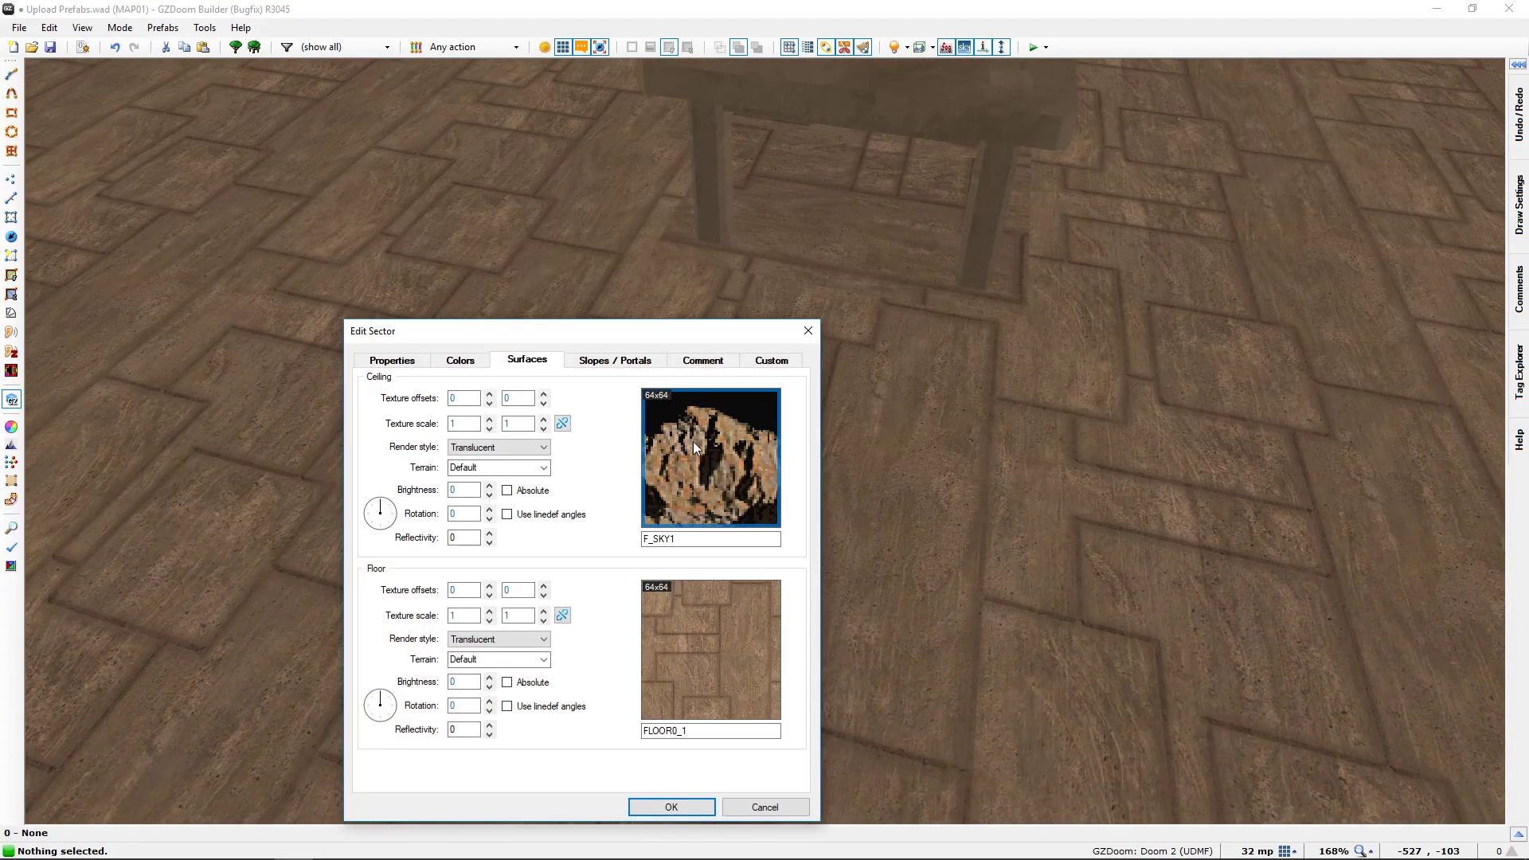
left_click(672, 808)
key("s")
key("w")
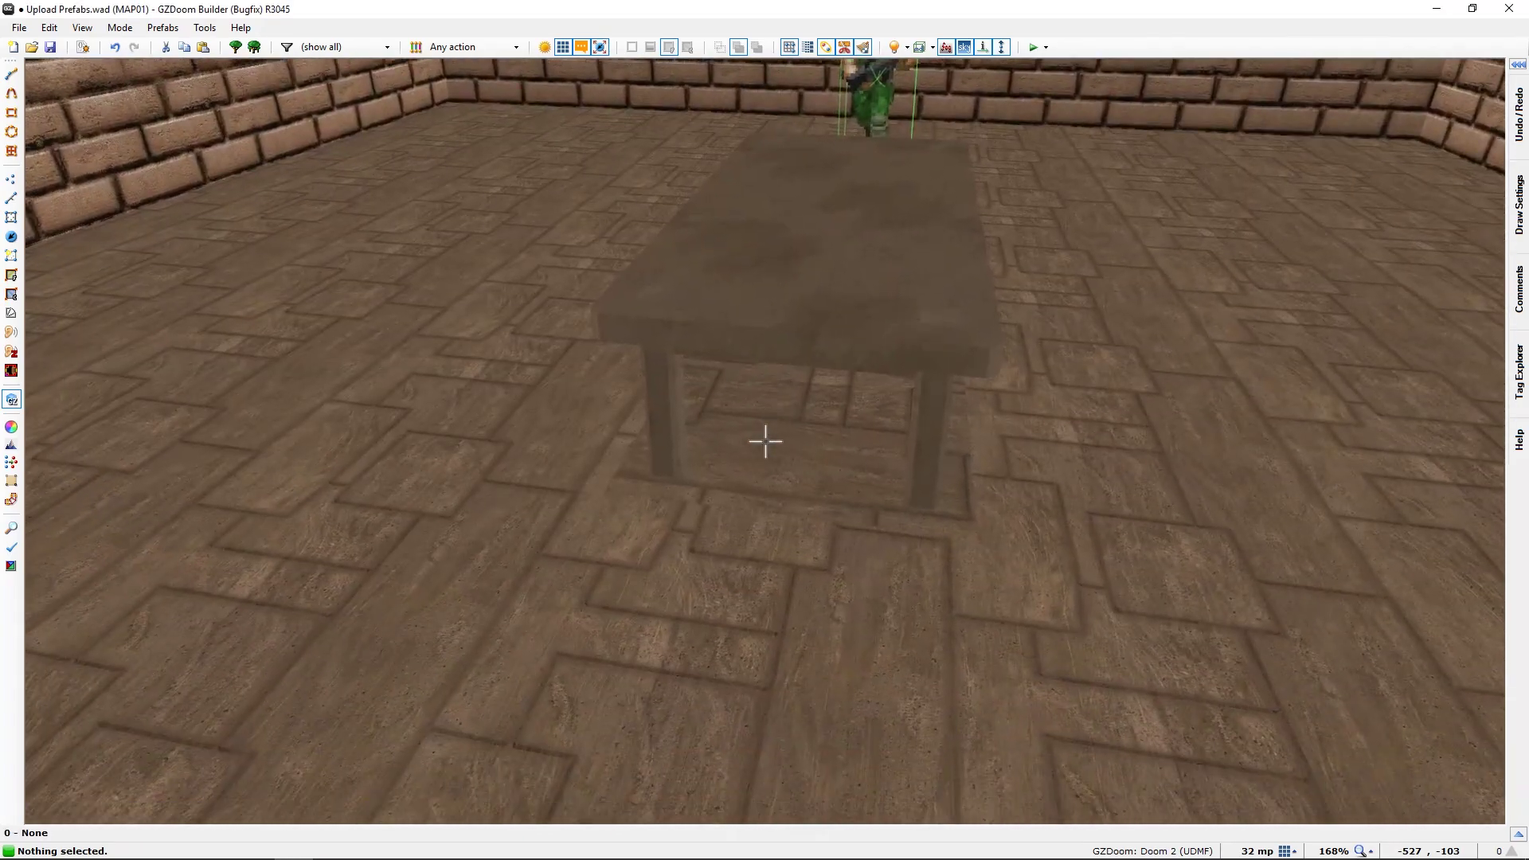
- Change Floor Rotation from 90 to 0 on two floor sections under the table
right_click(765, 441)
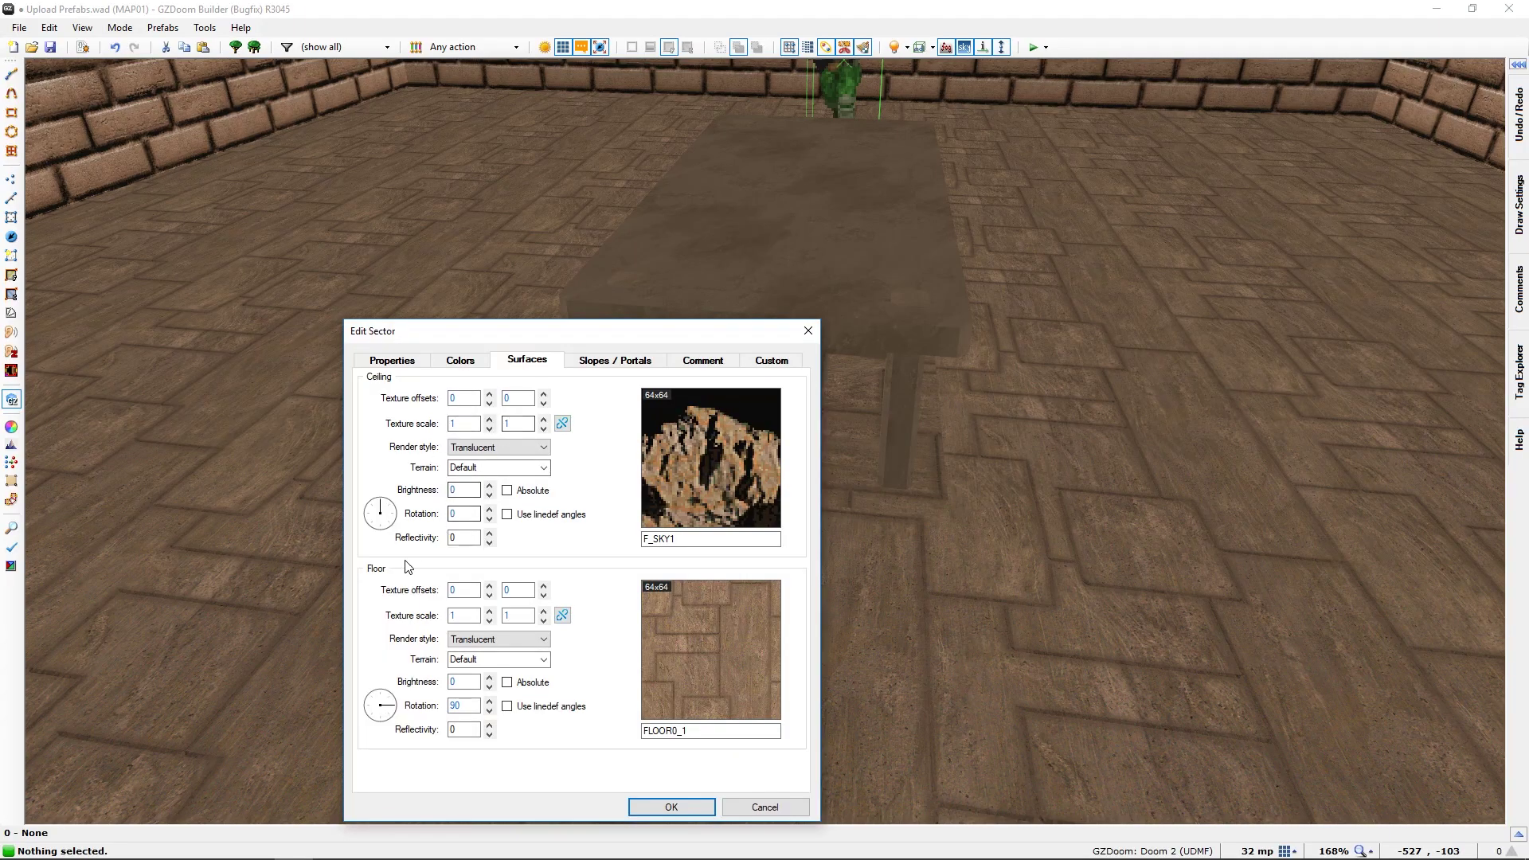
left_click(380, 703)
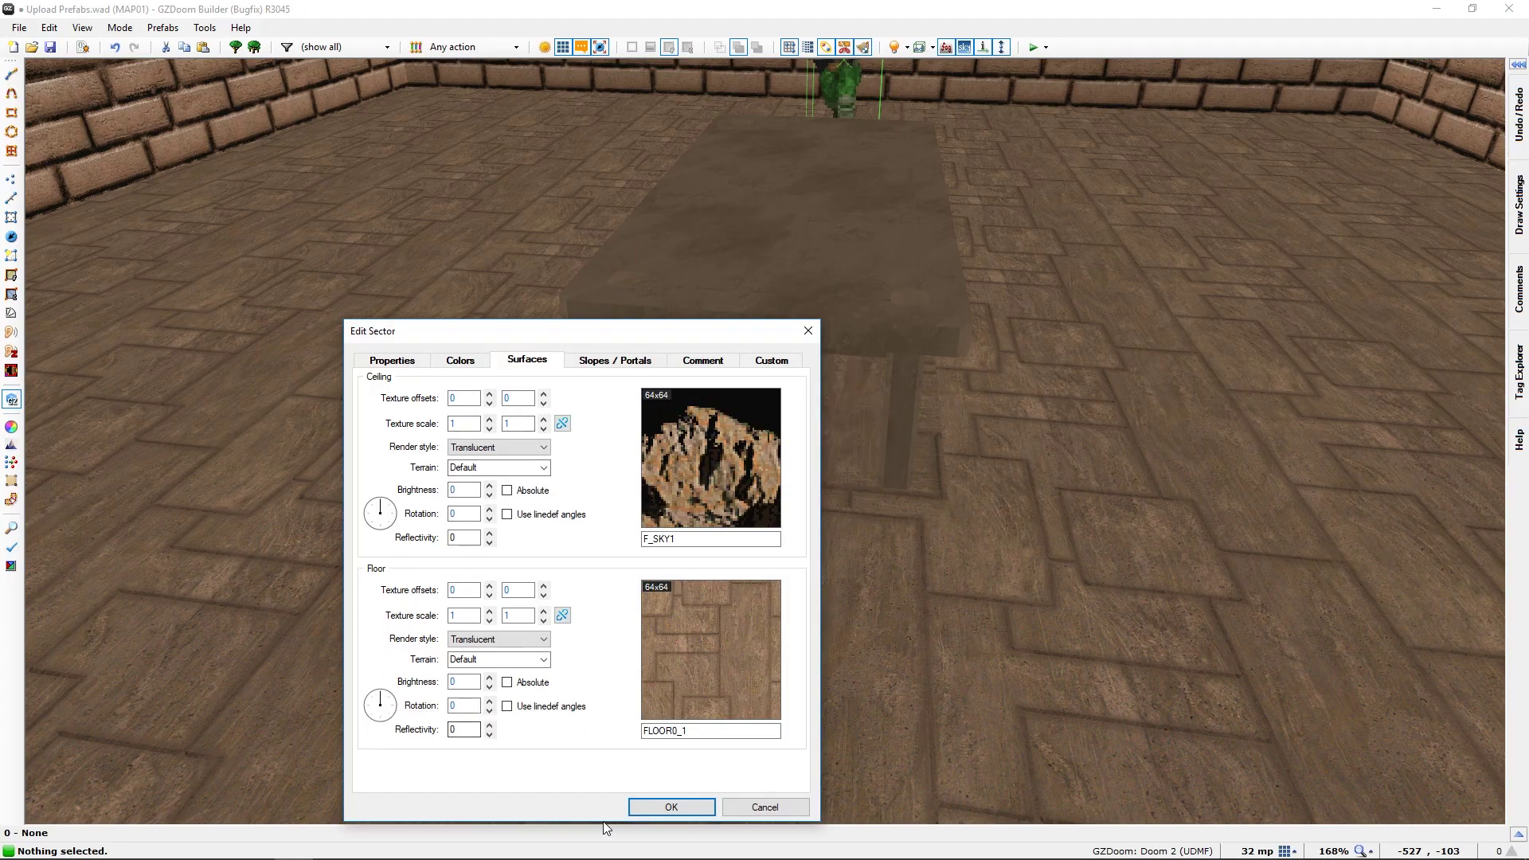
left_click(671, 807)
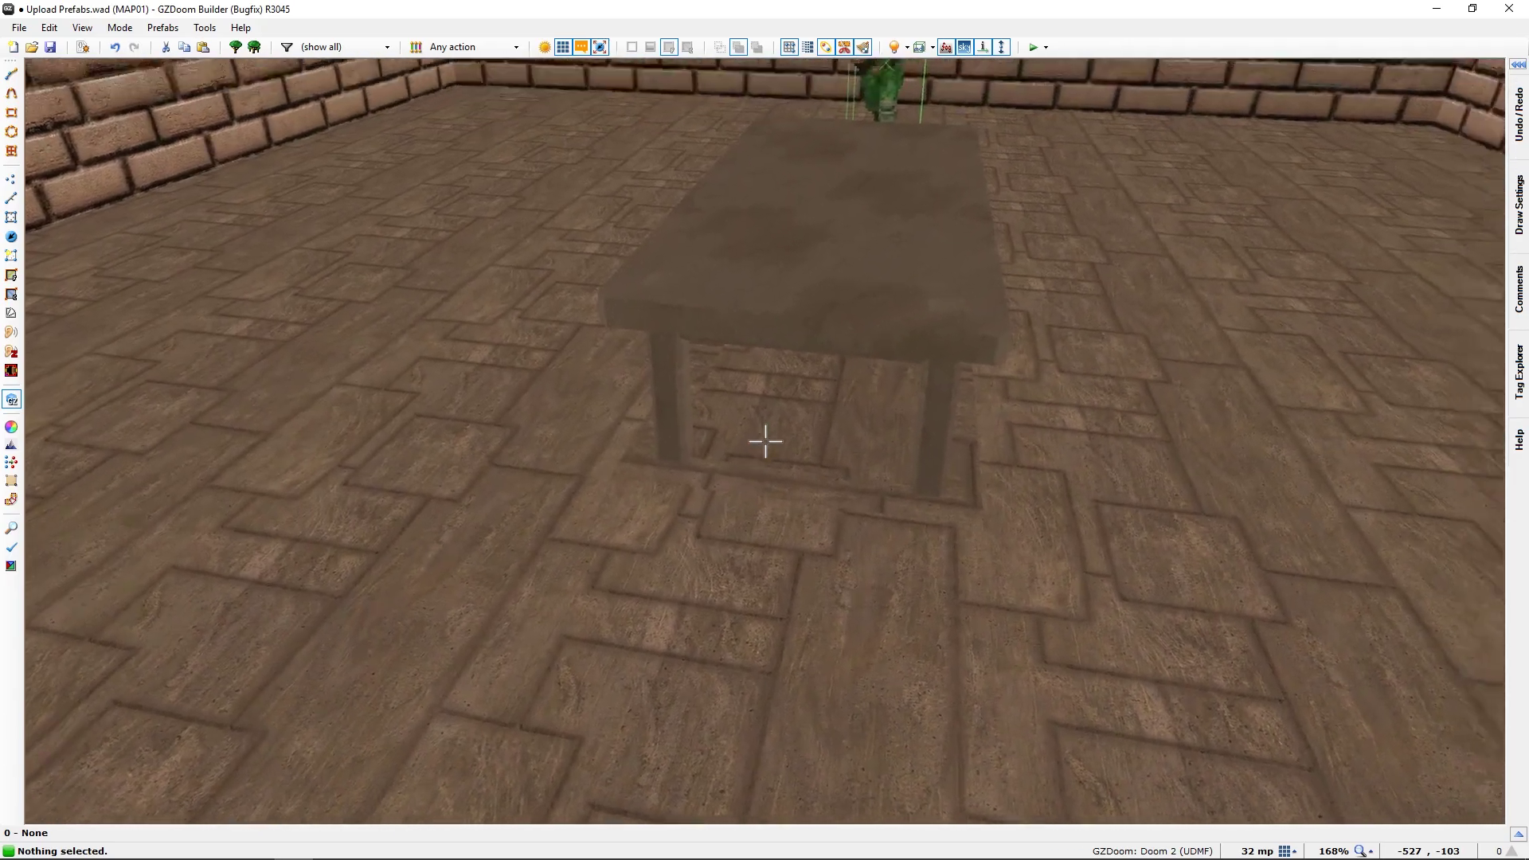
key("w")
key("s")
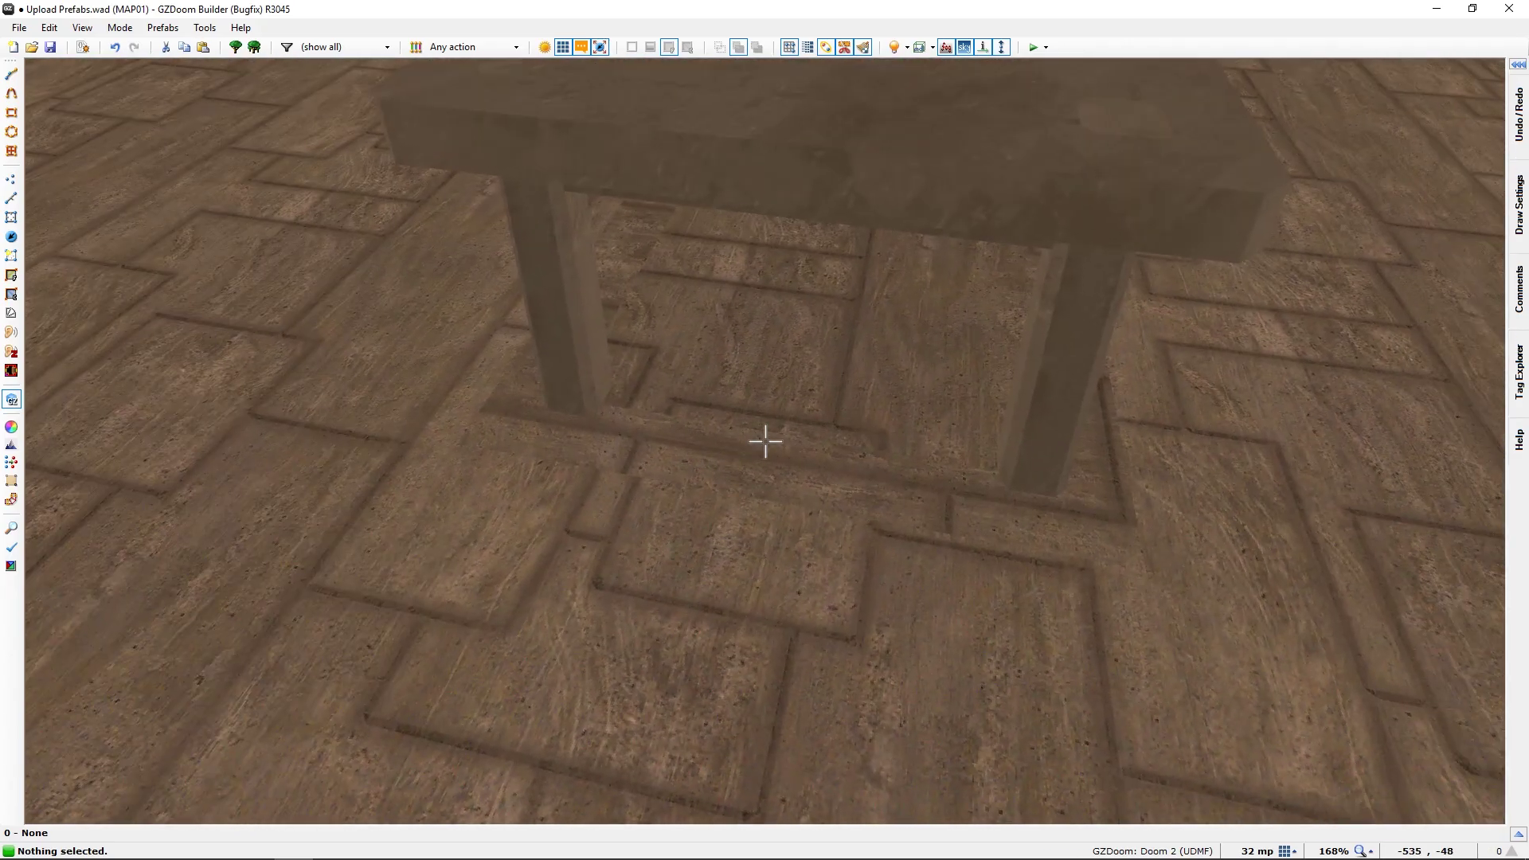
right_click(764, 441)
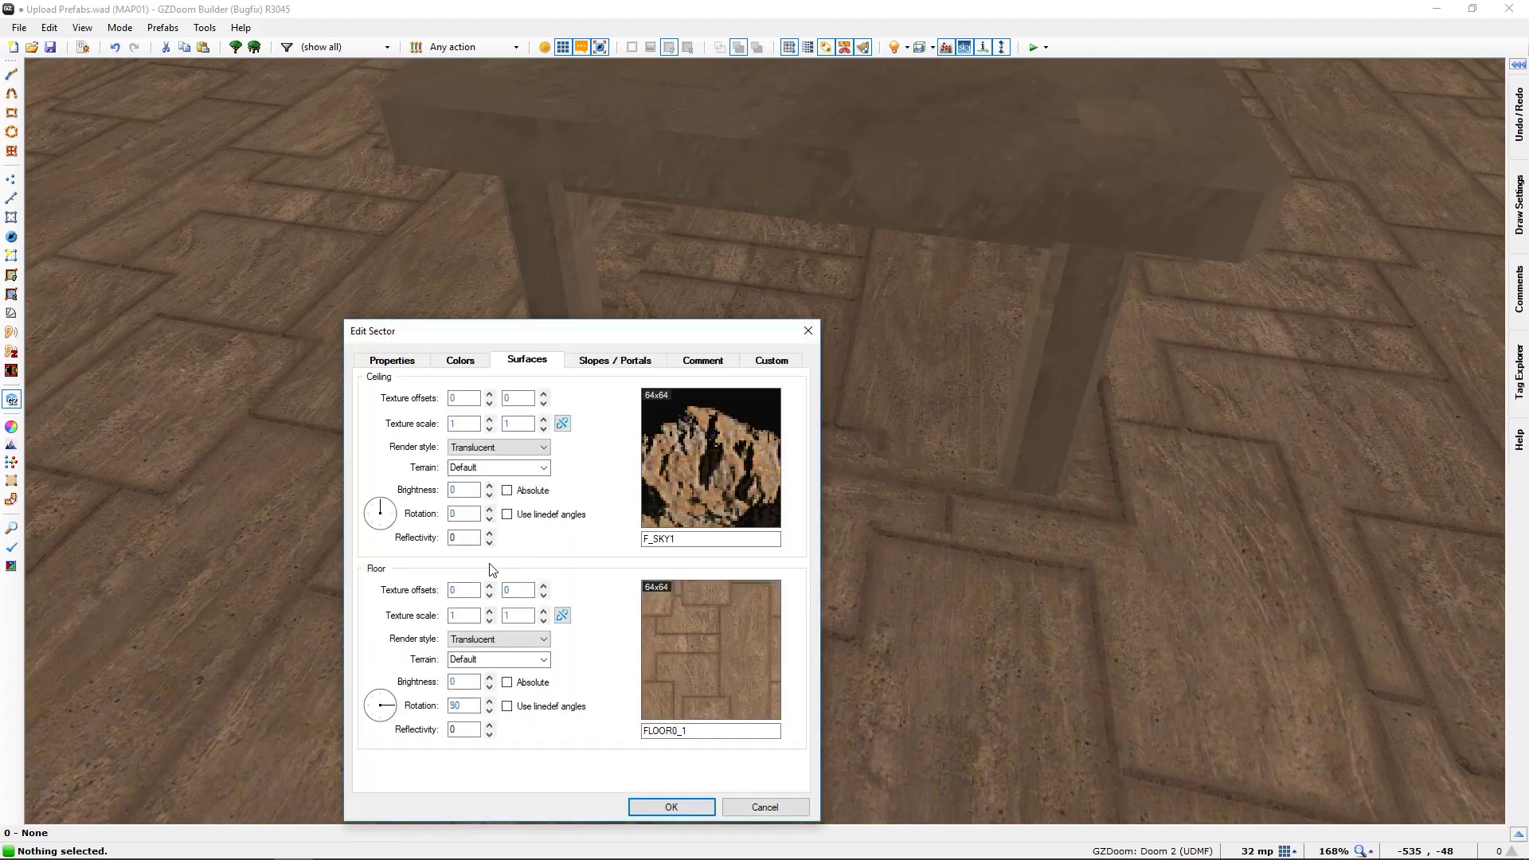
left_click(380, 699)
left_click(645, 802)
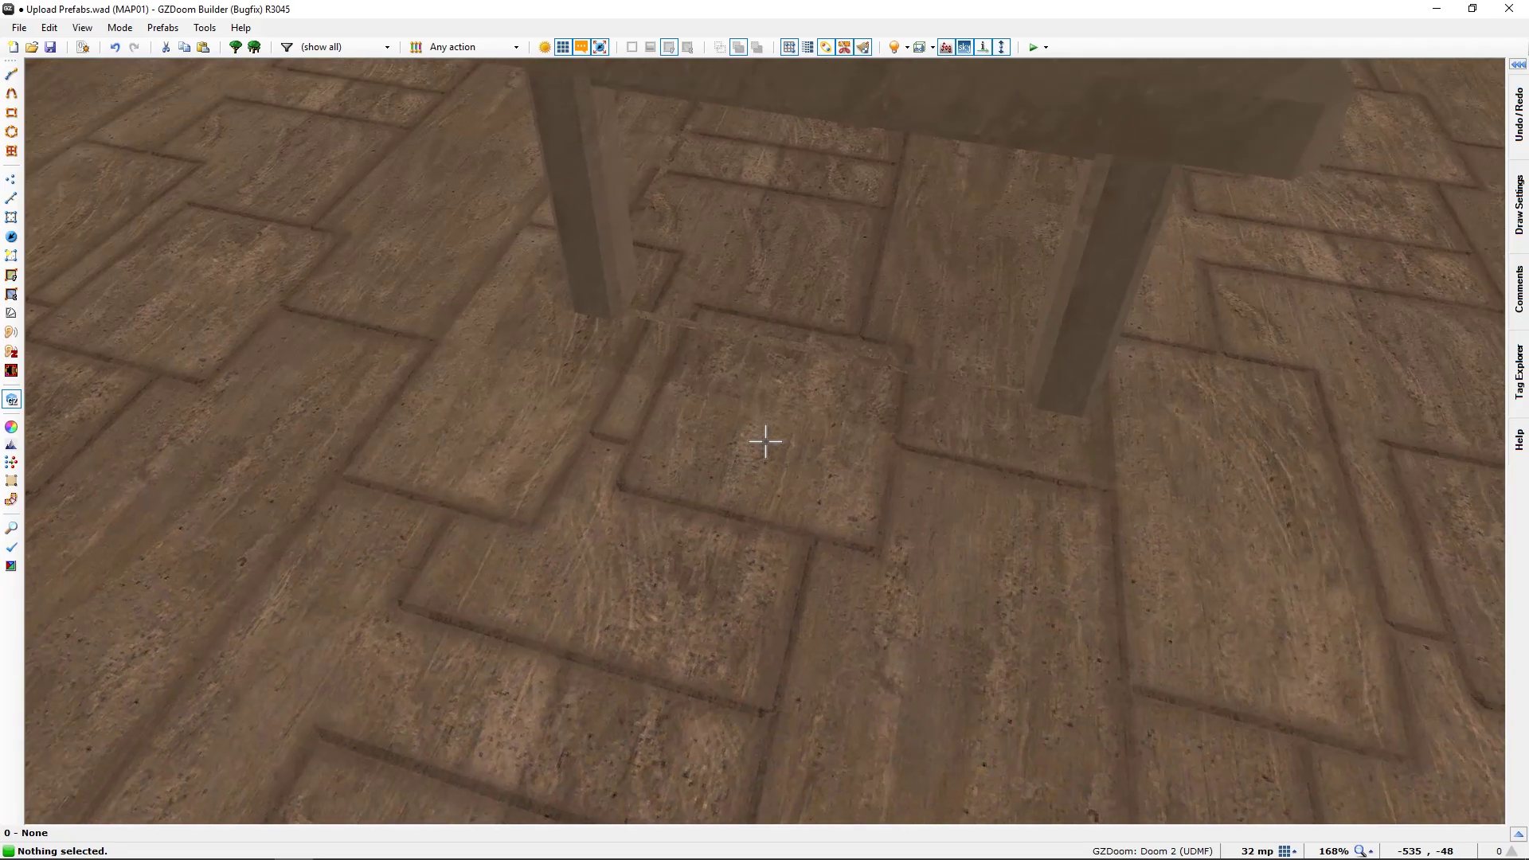
key("s")
key("s")
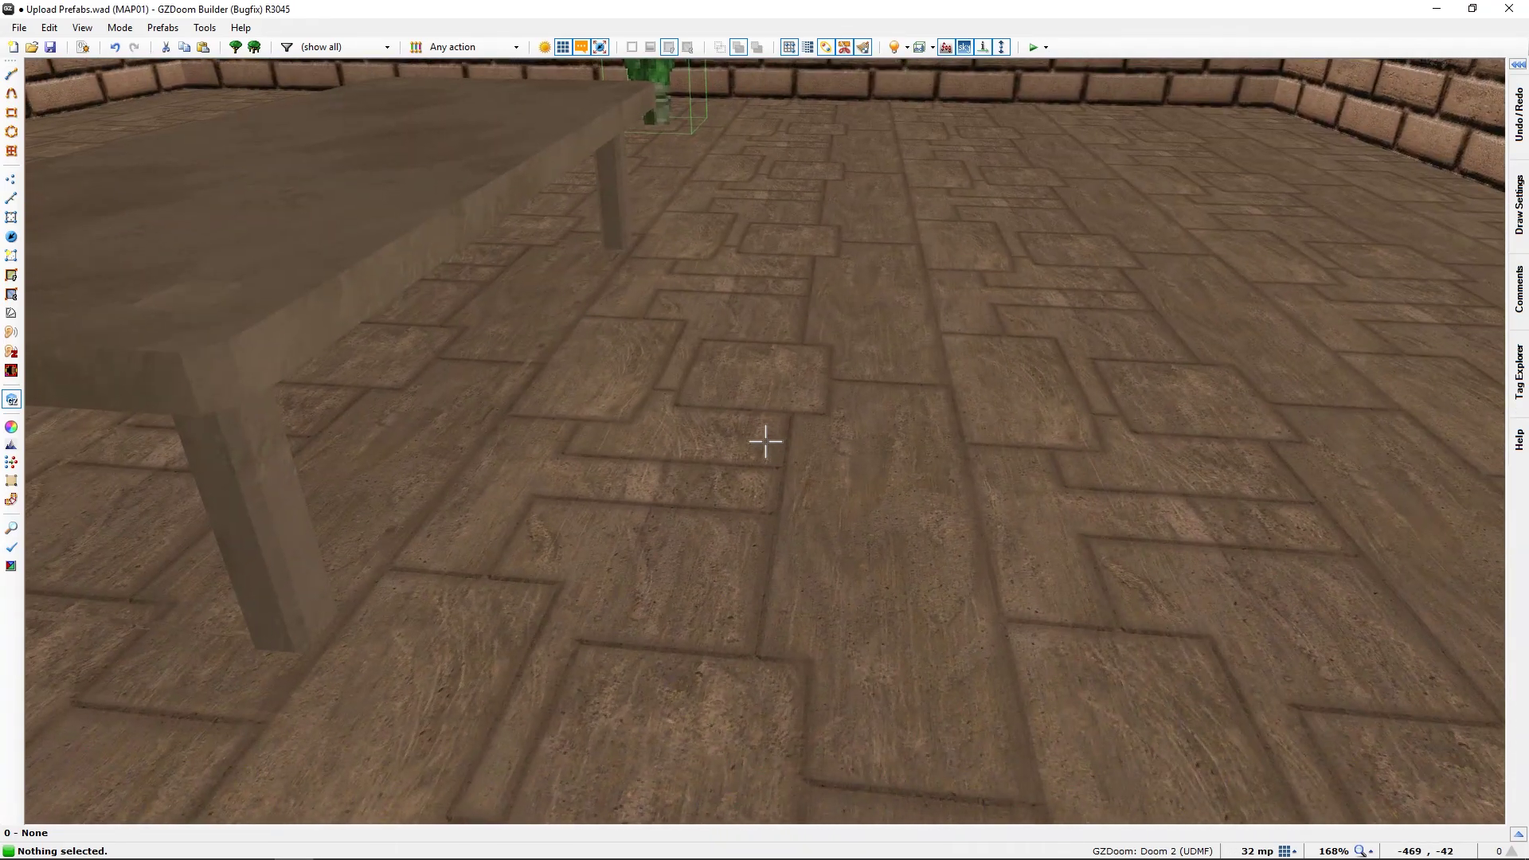
- Check another floor section's properties and close them without changes
right_click(764, 443)
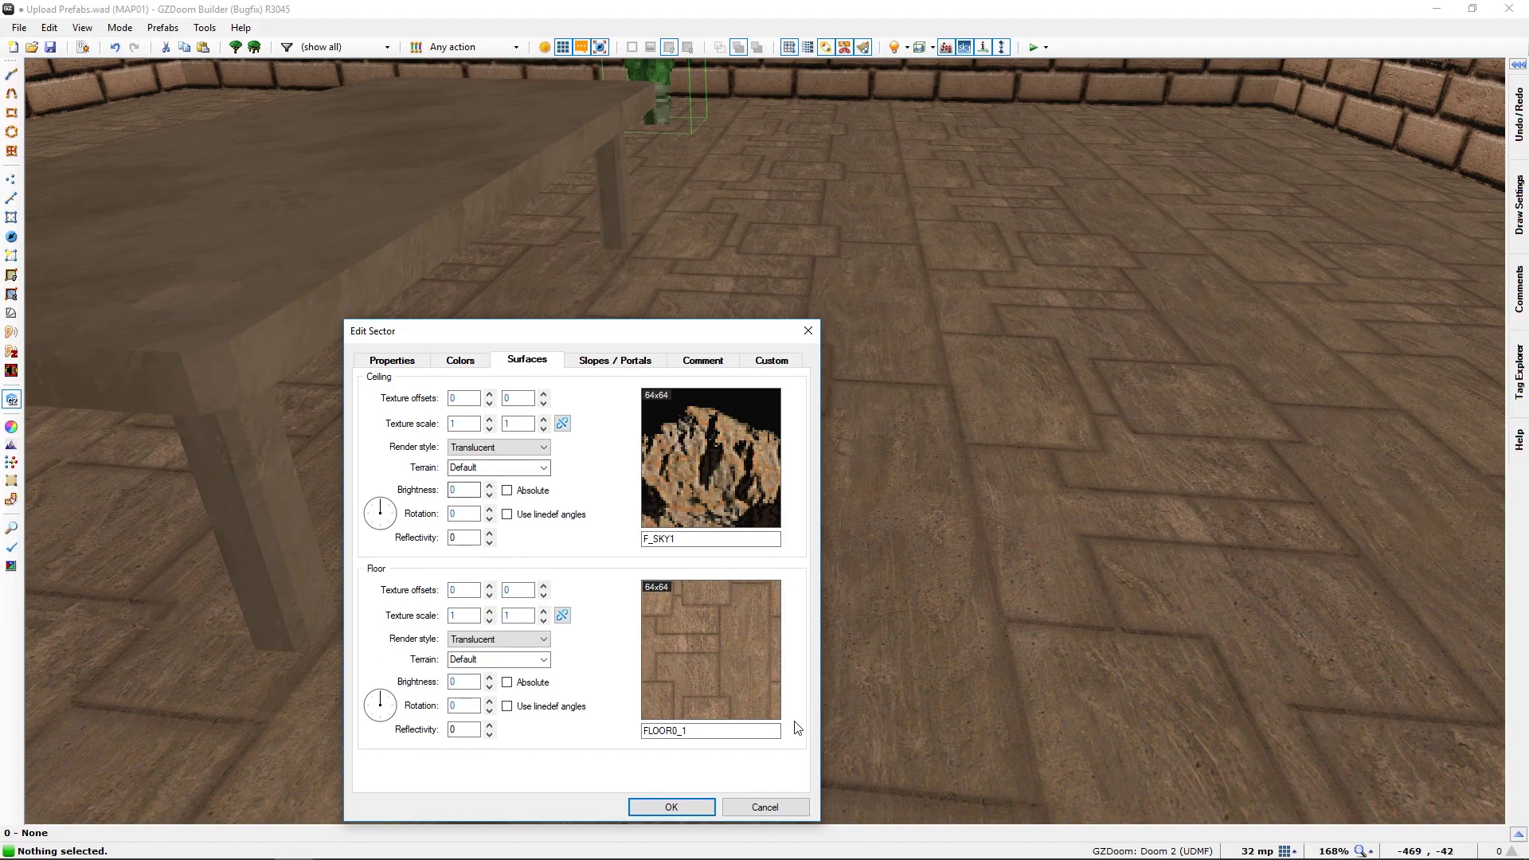
left_click(764, 807)
key("w")
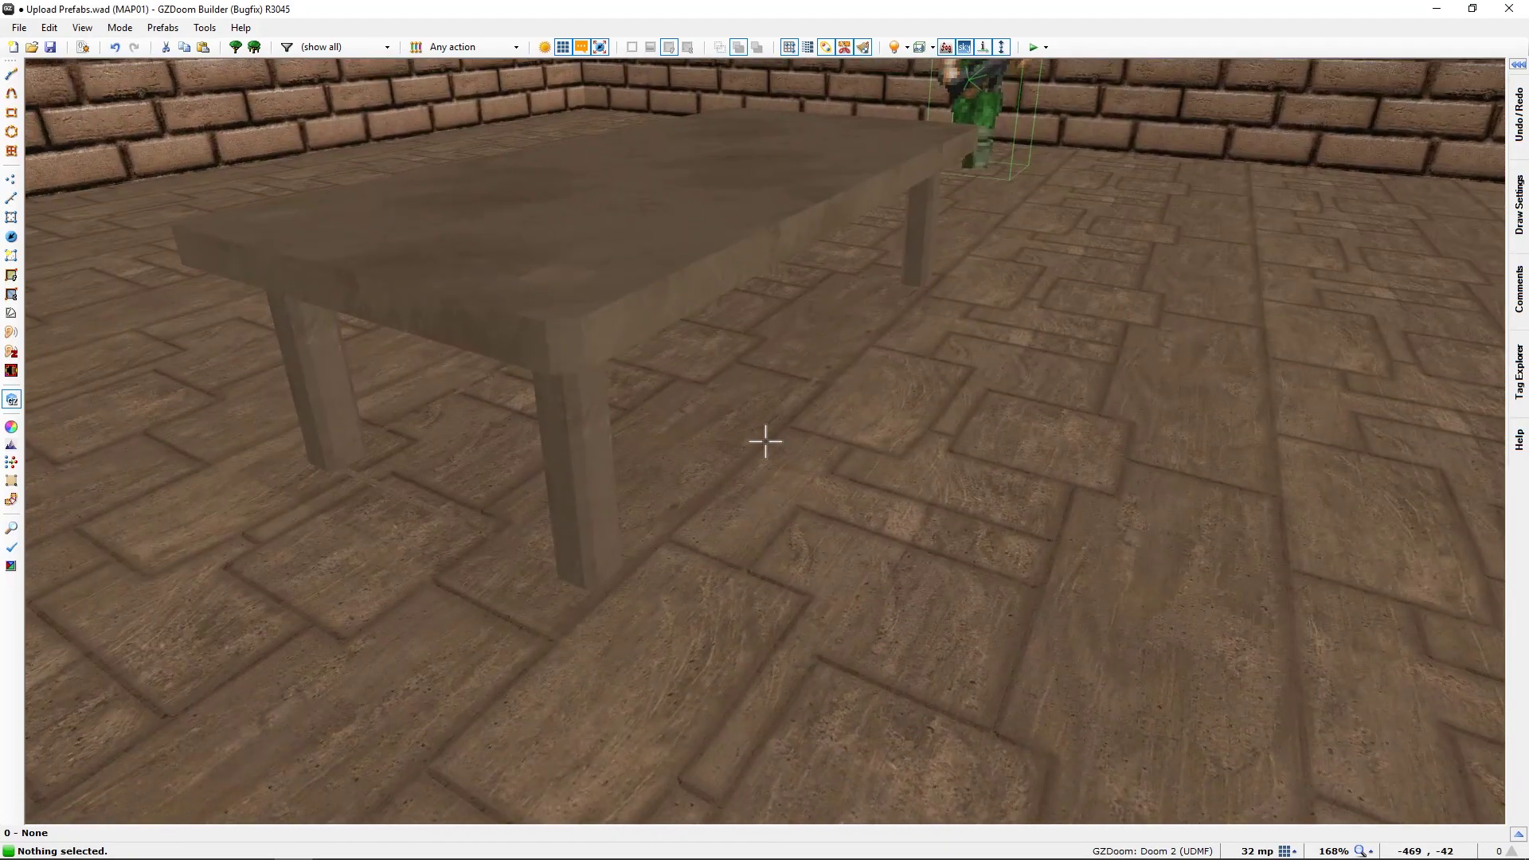
key("s")
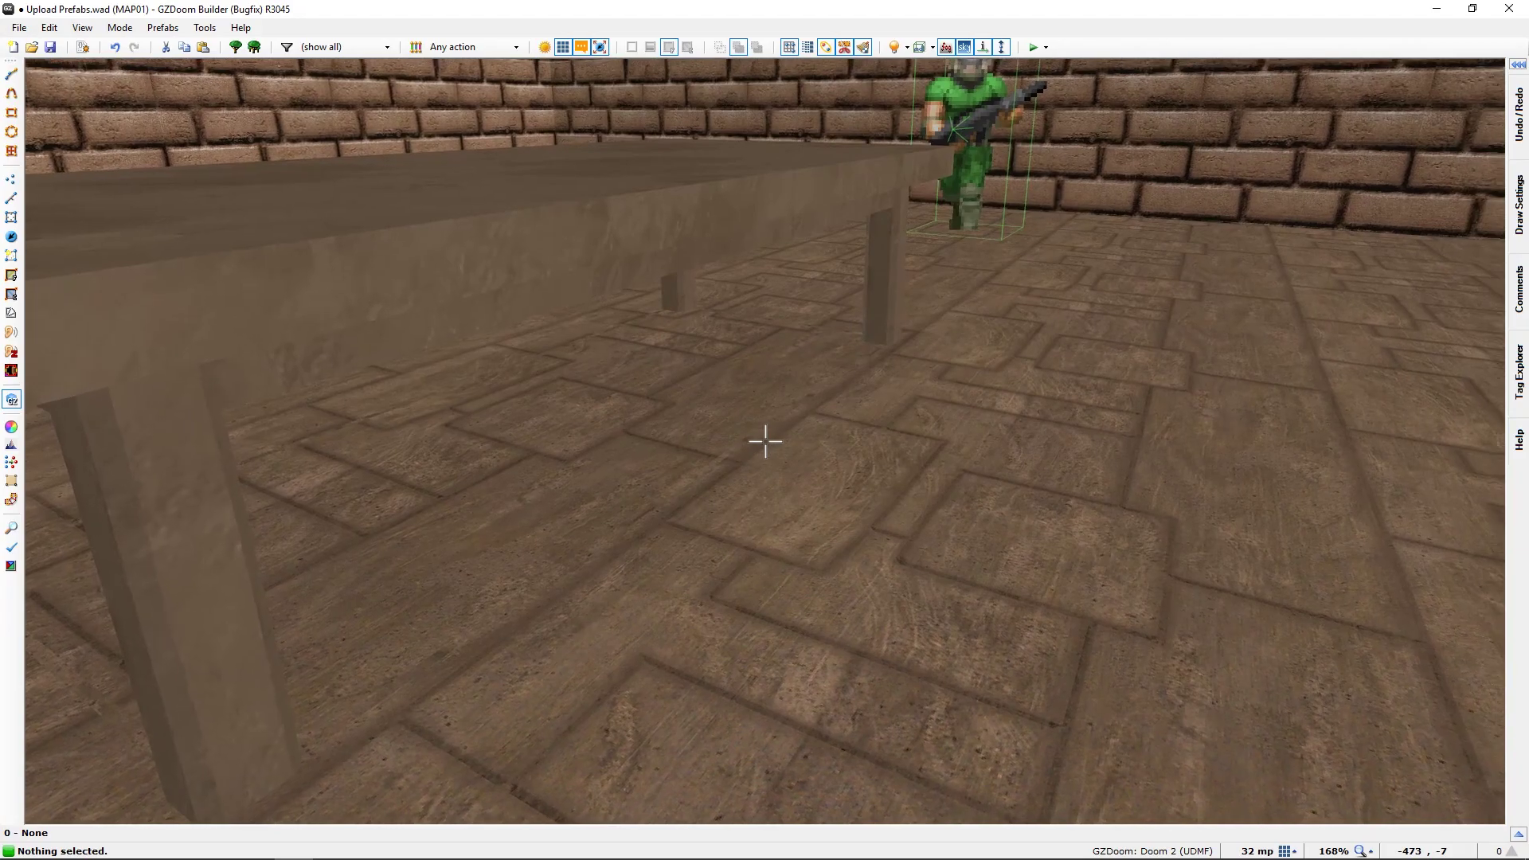
key("w")
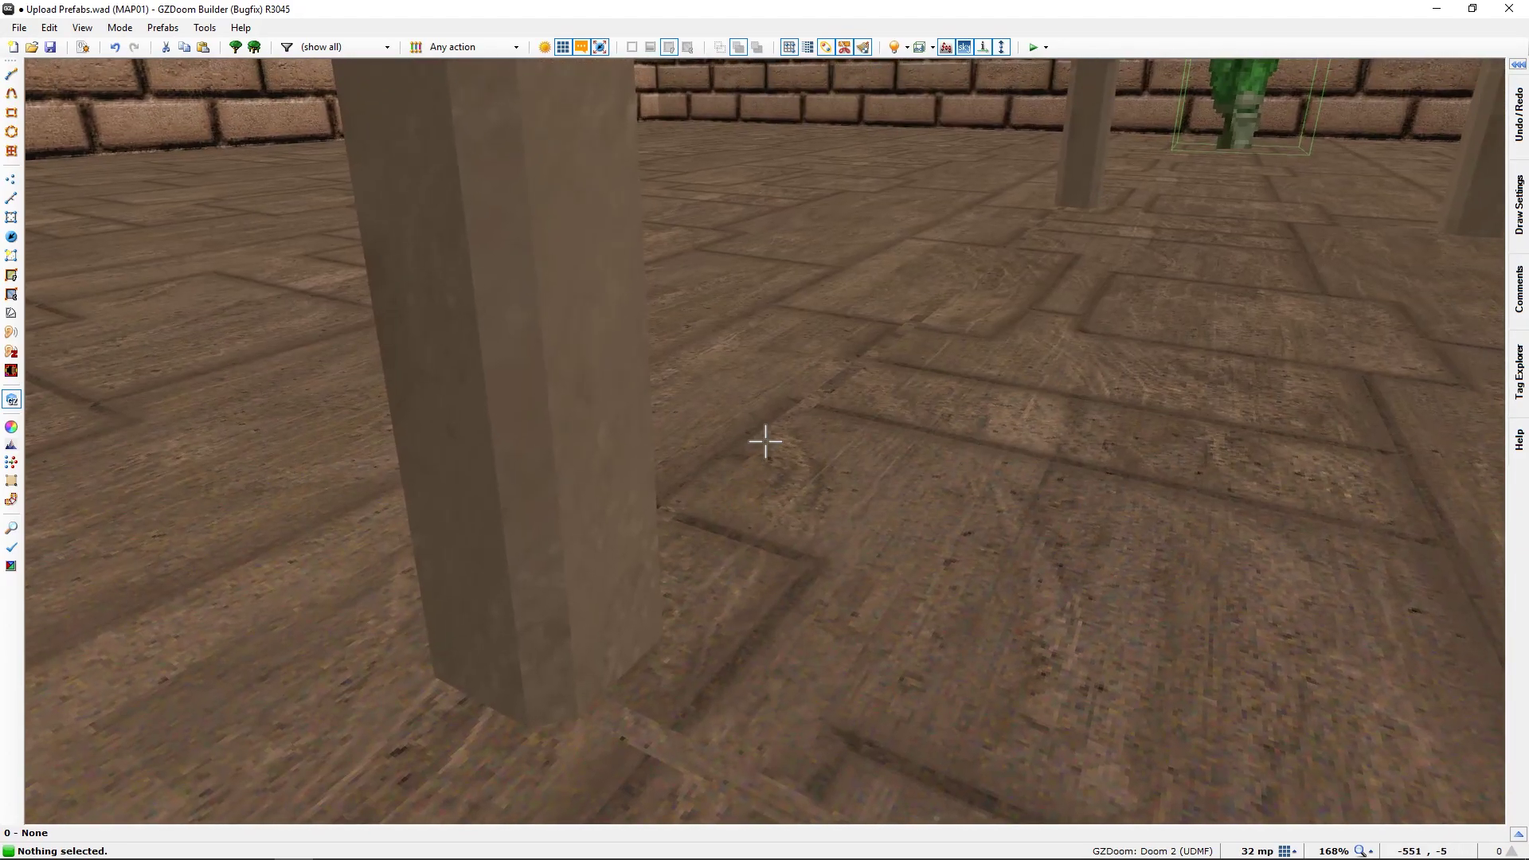
- Turn on surface highlighting to verify the table floor, then turn it off
key("h")
right_click(765, 441)
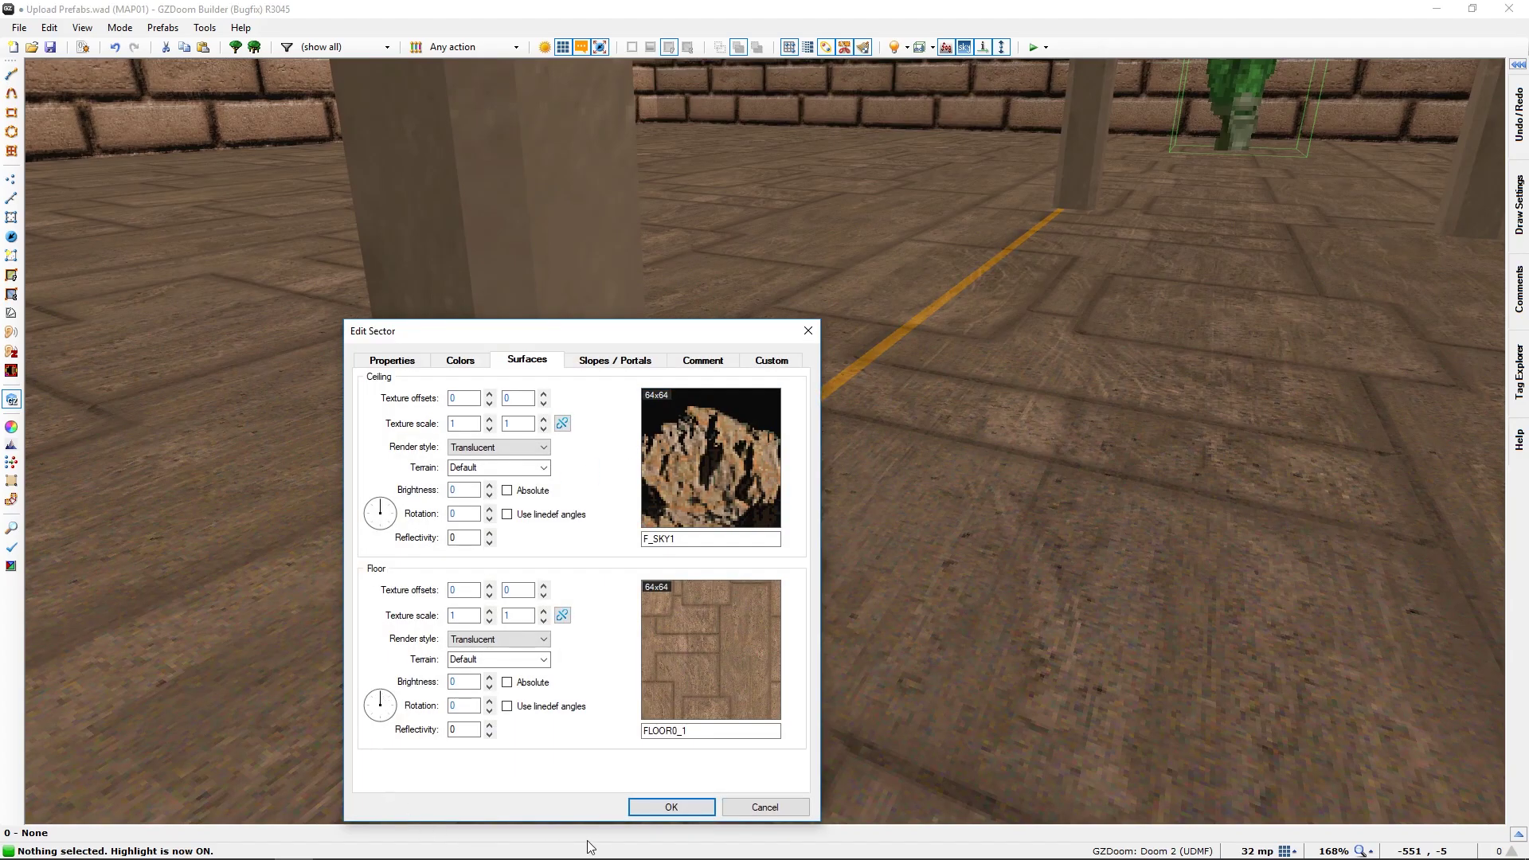
left_click(670, 808)
key("s")
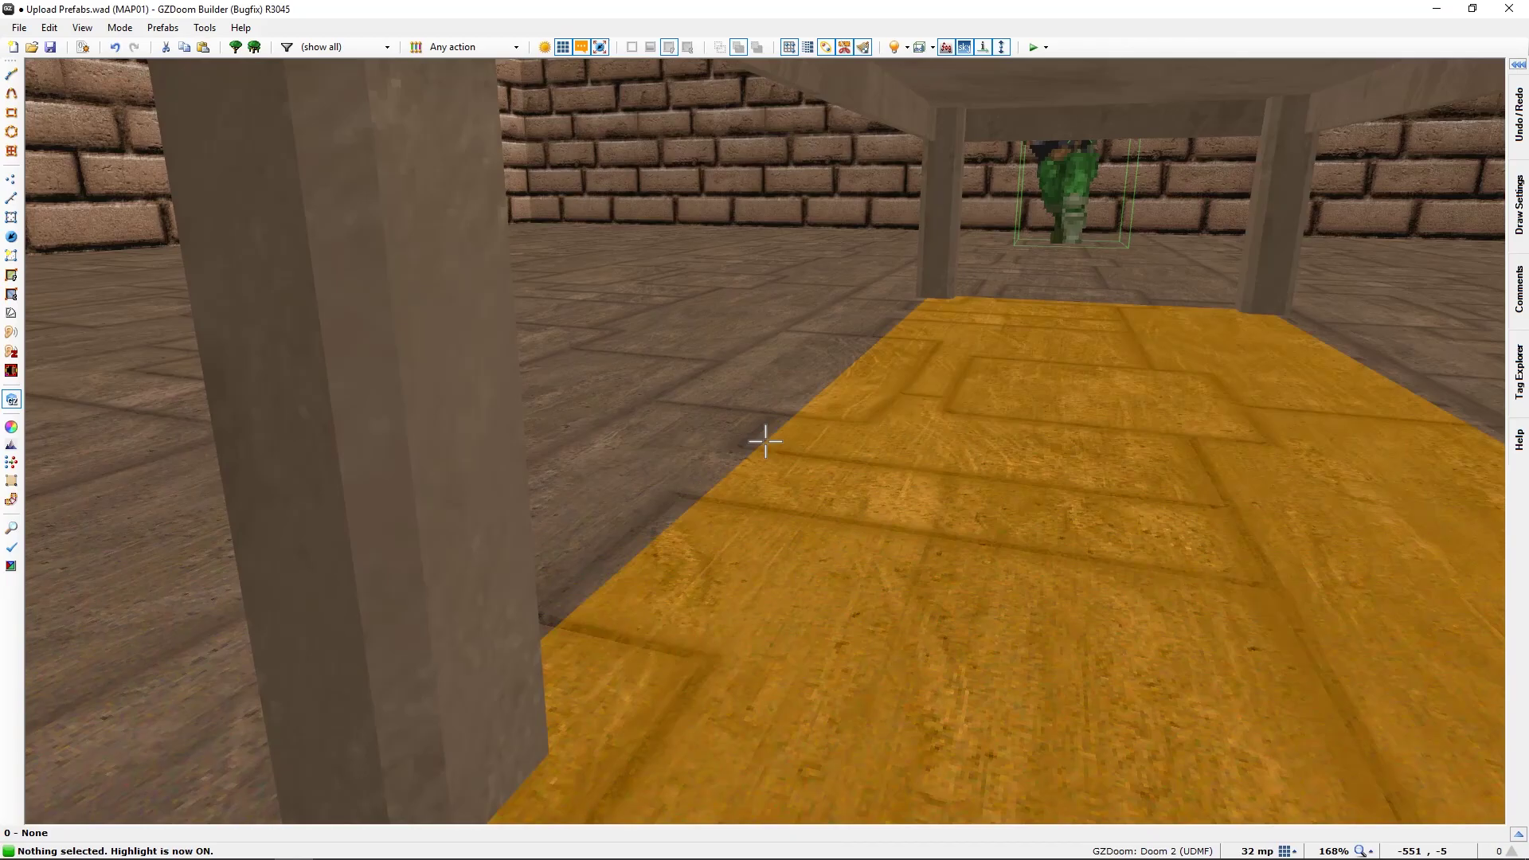
key("h")
- Fly around the table in 3D to inspect it from every side, then return to 2D
key("s")
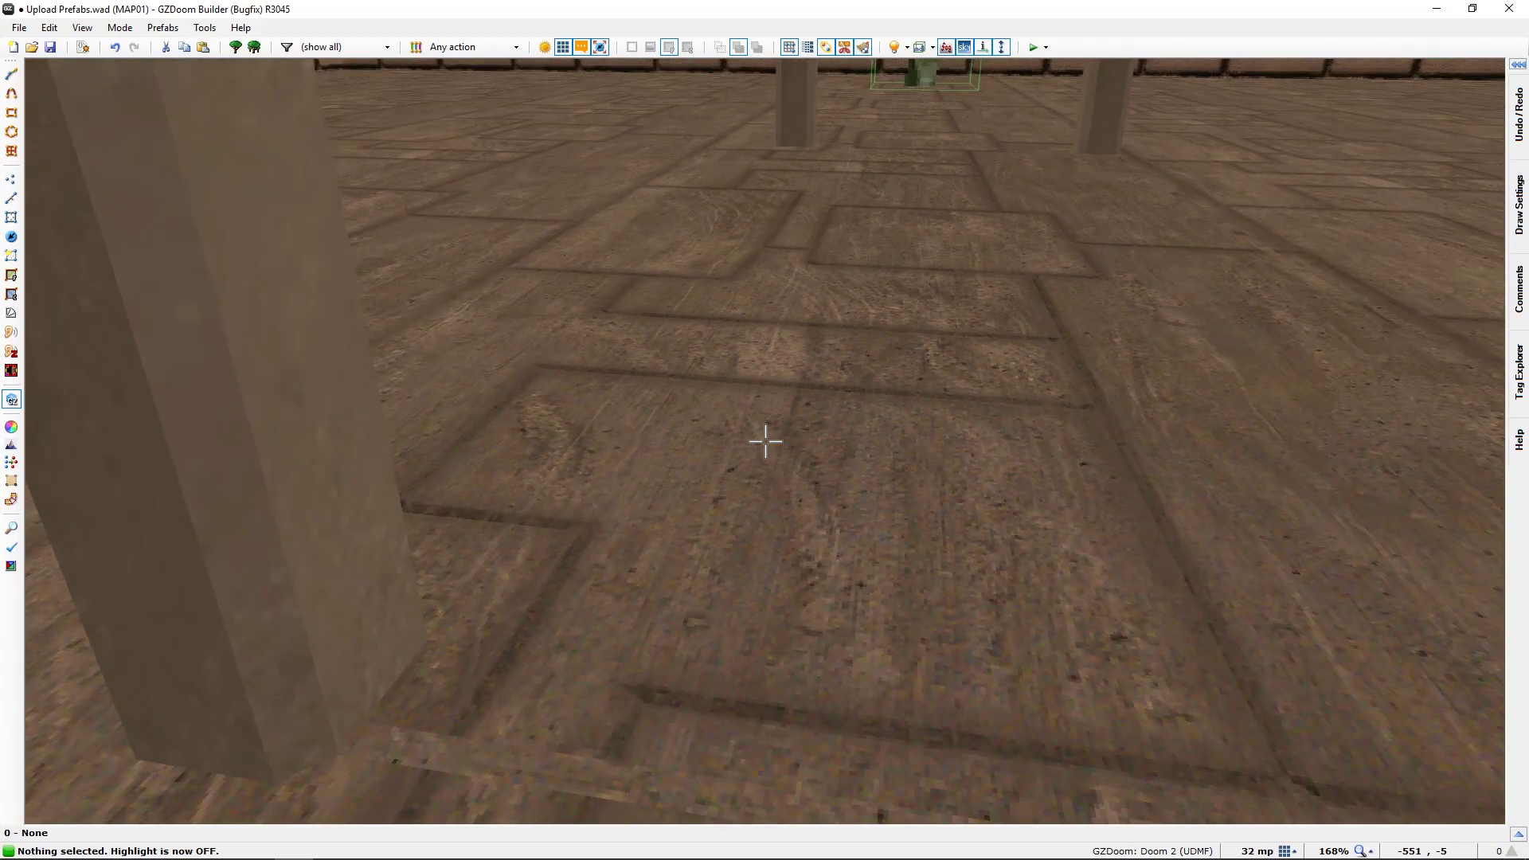
key("a")
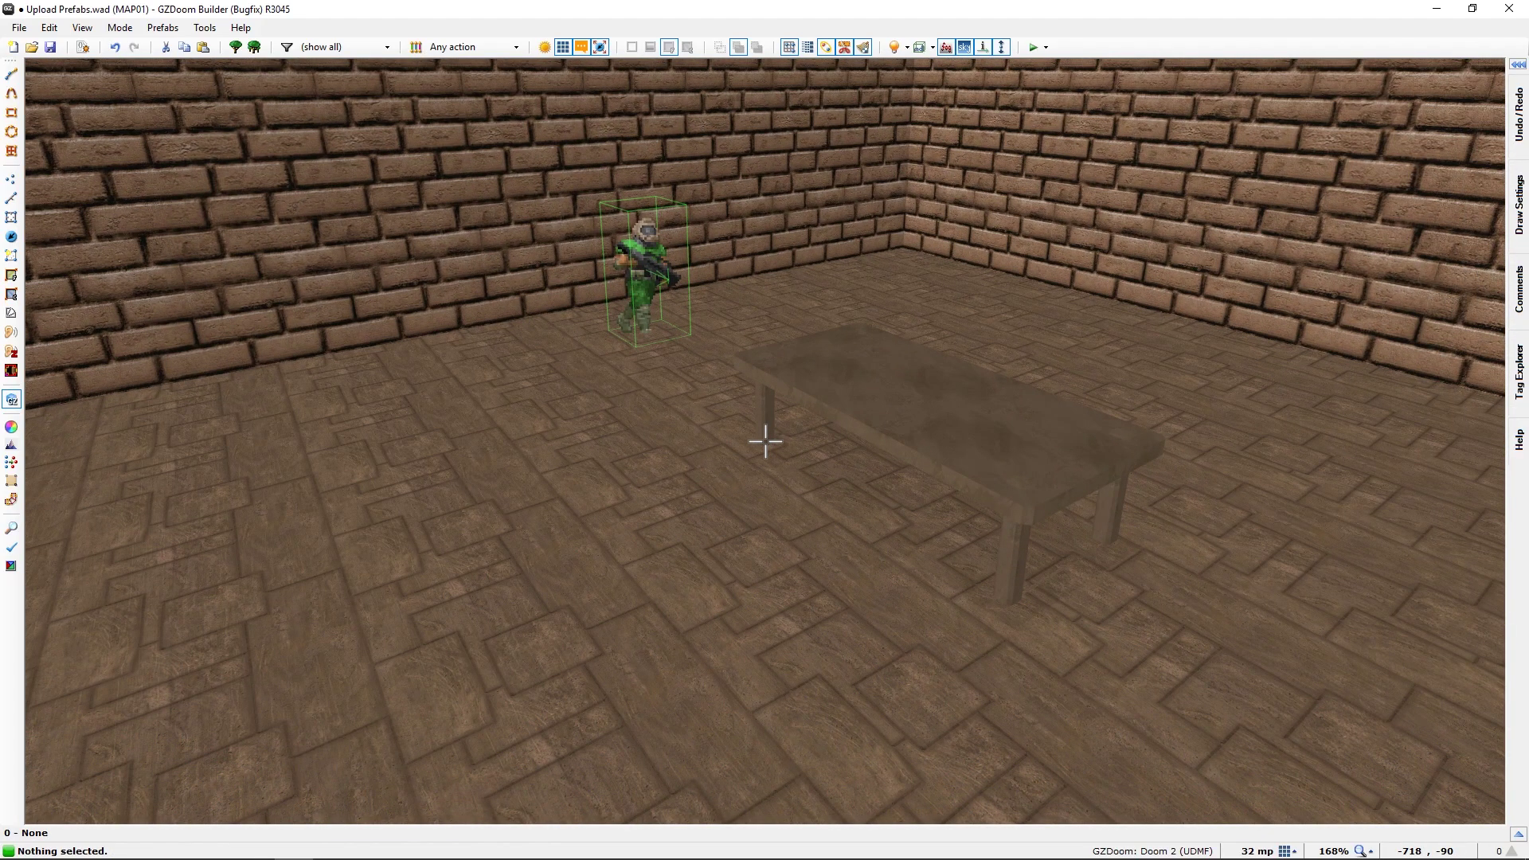
key("s")
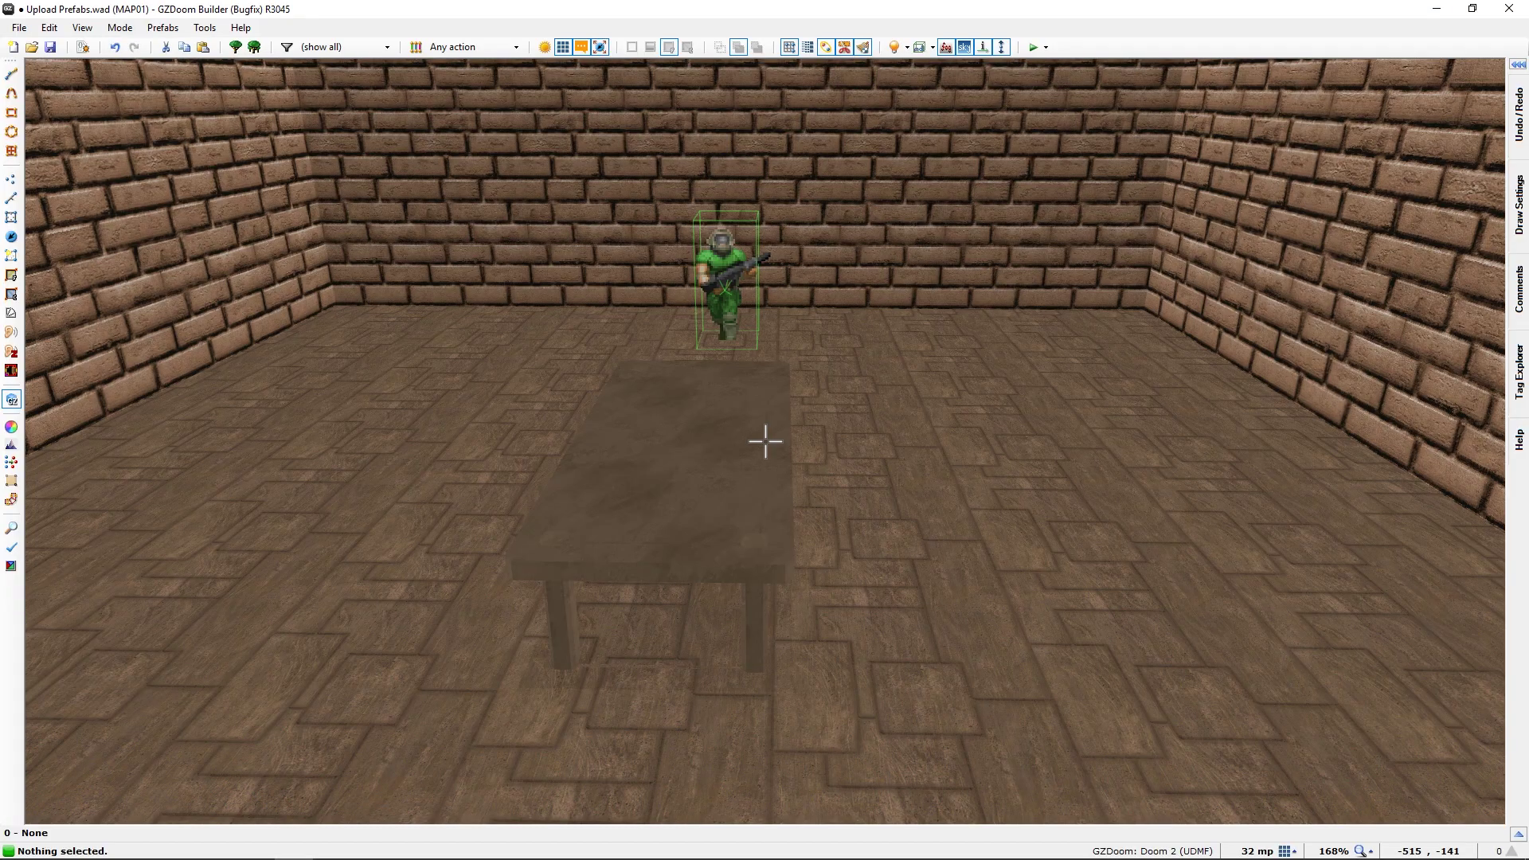
key("d")
key("w")
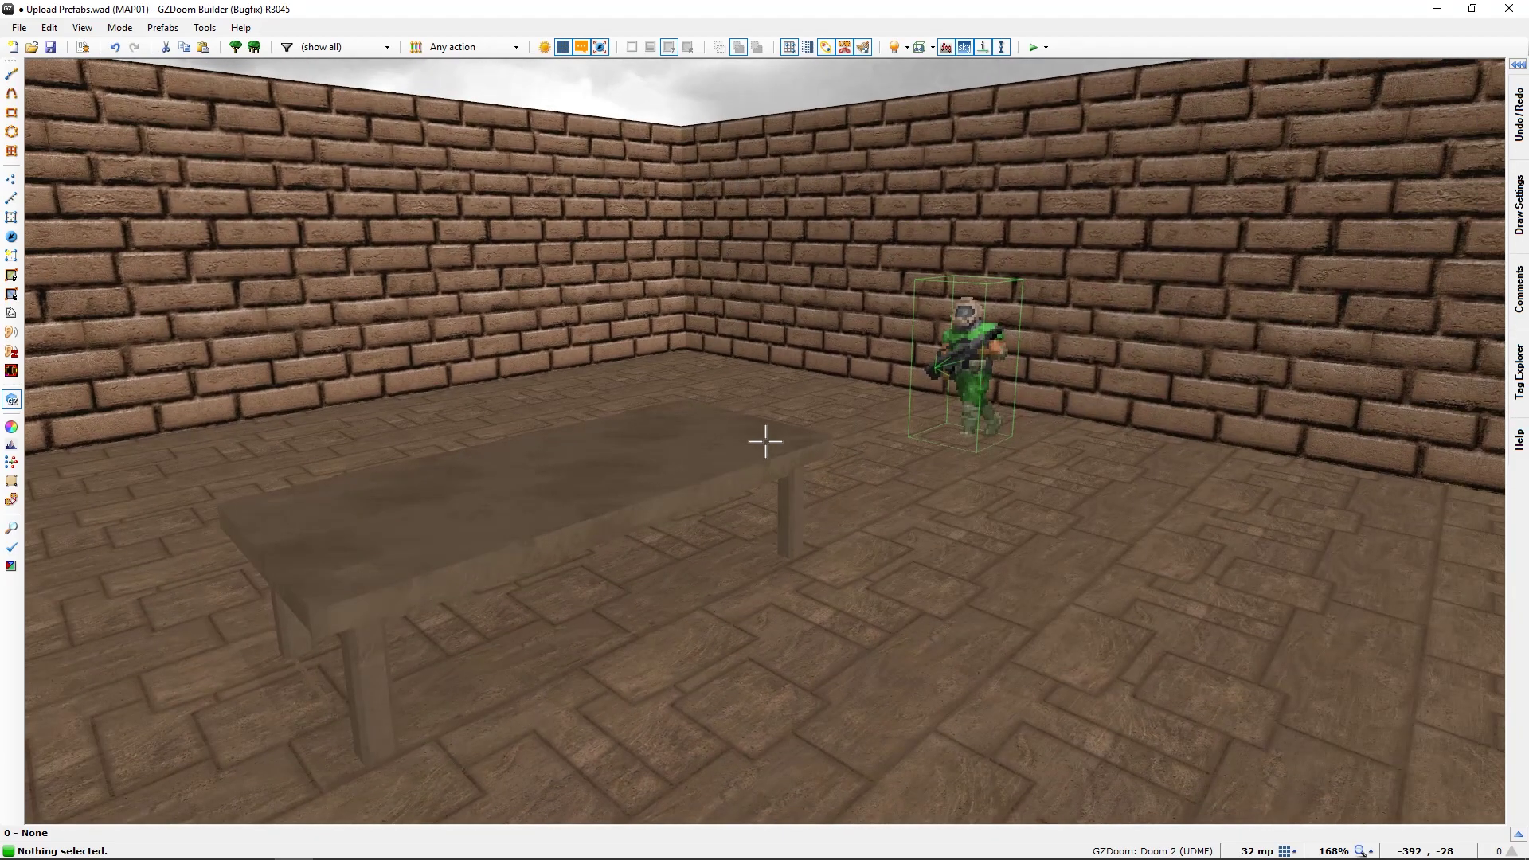
key("a")
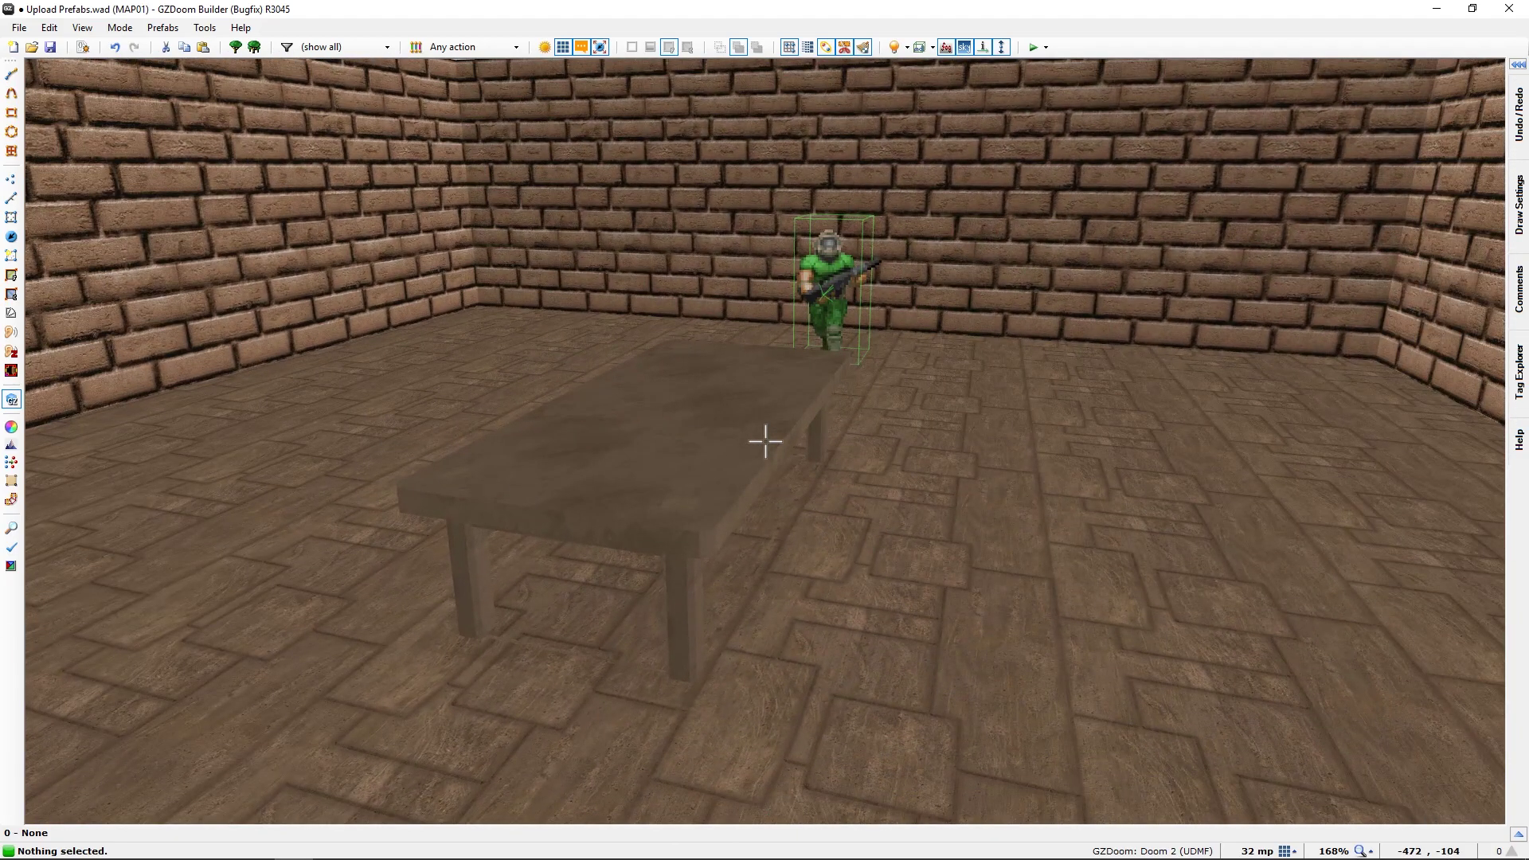
key("w")
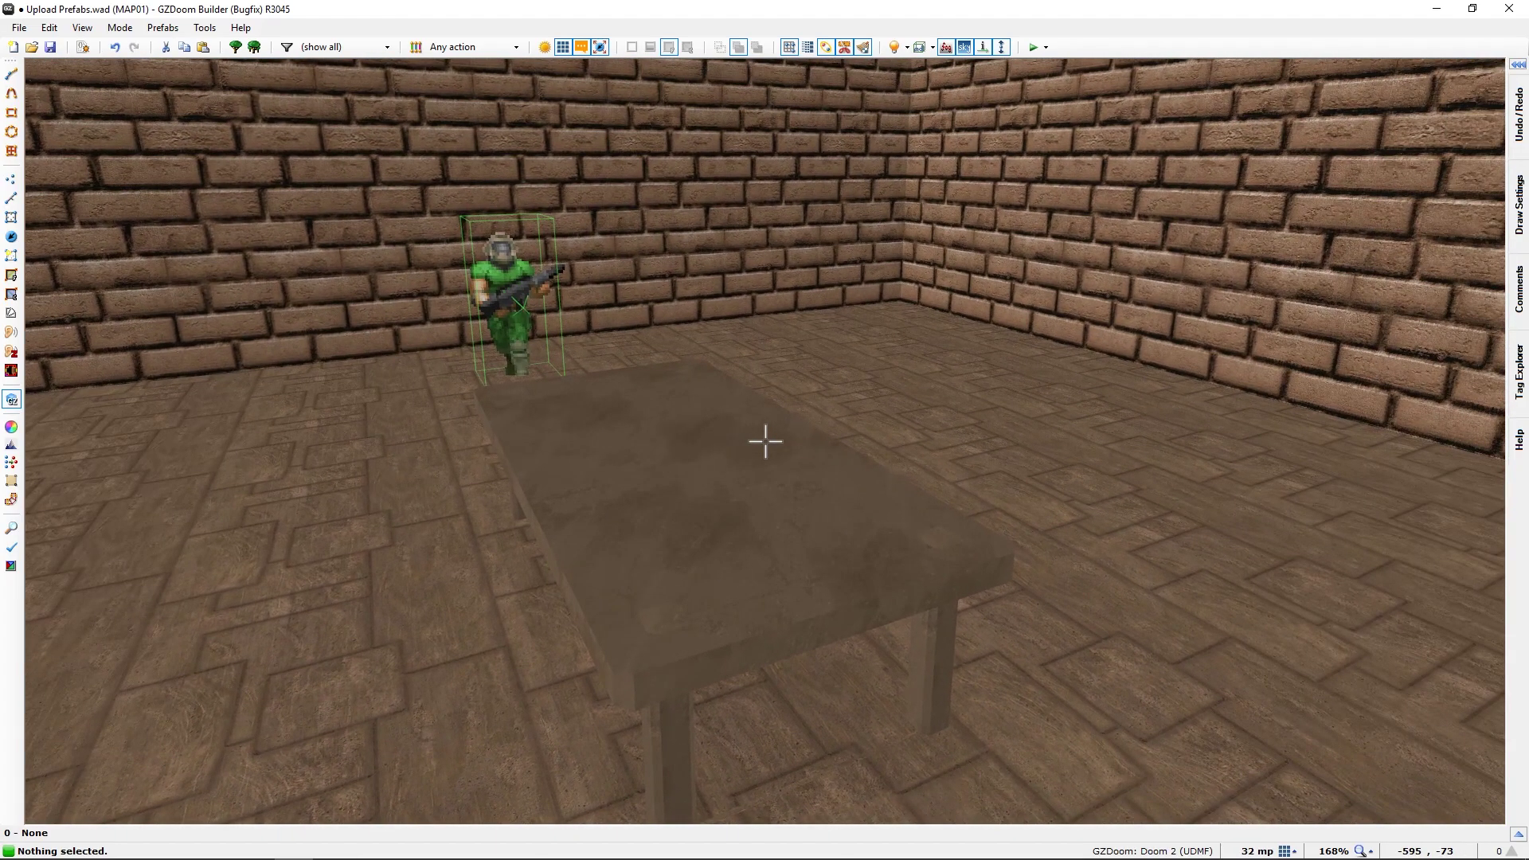
key("w")
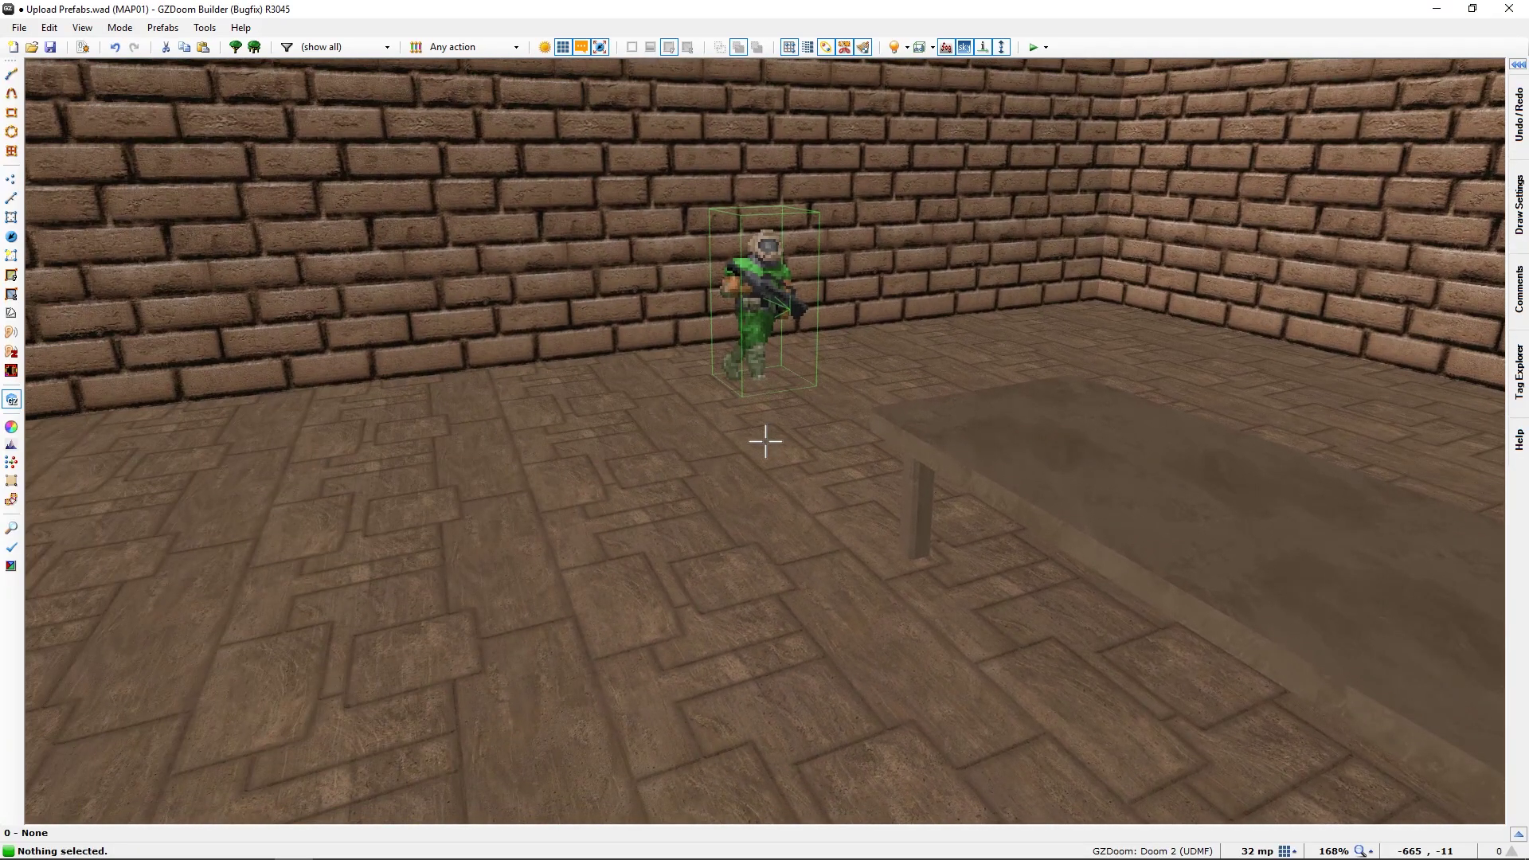
key("s")
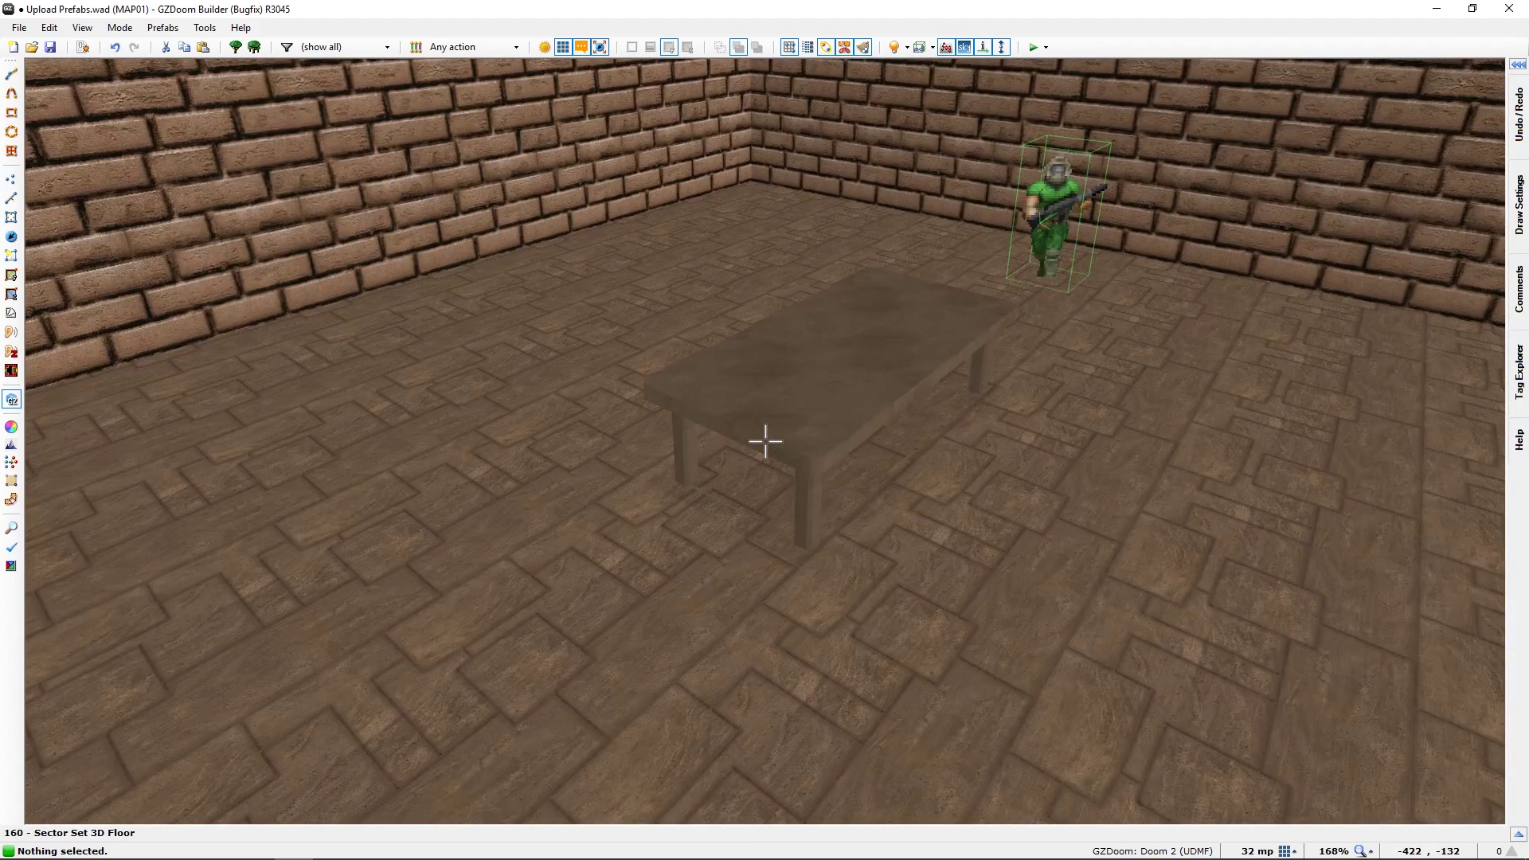
key("w")
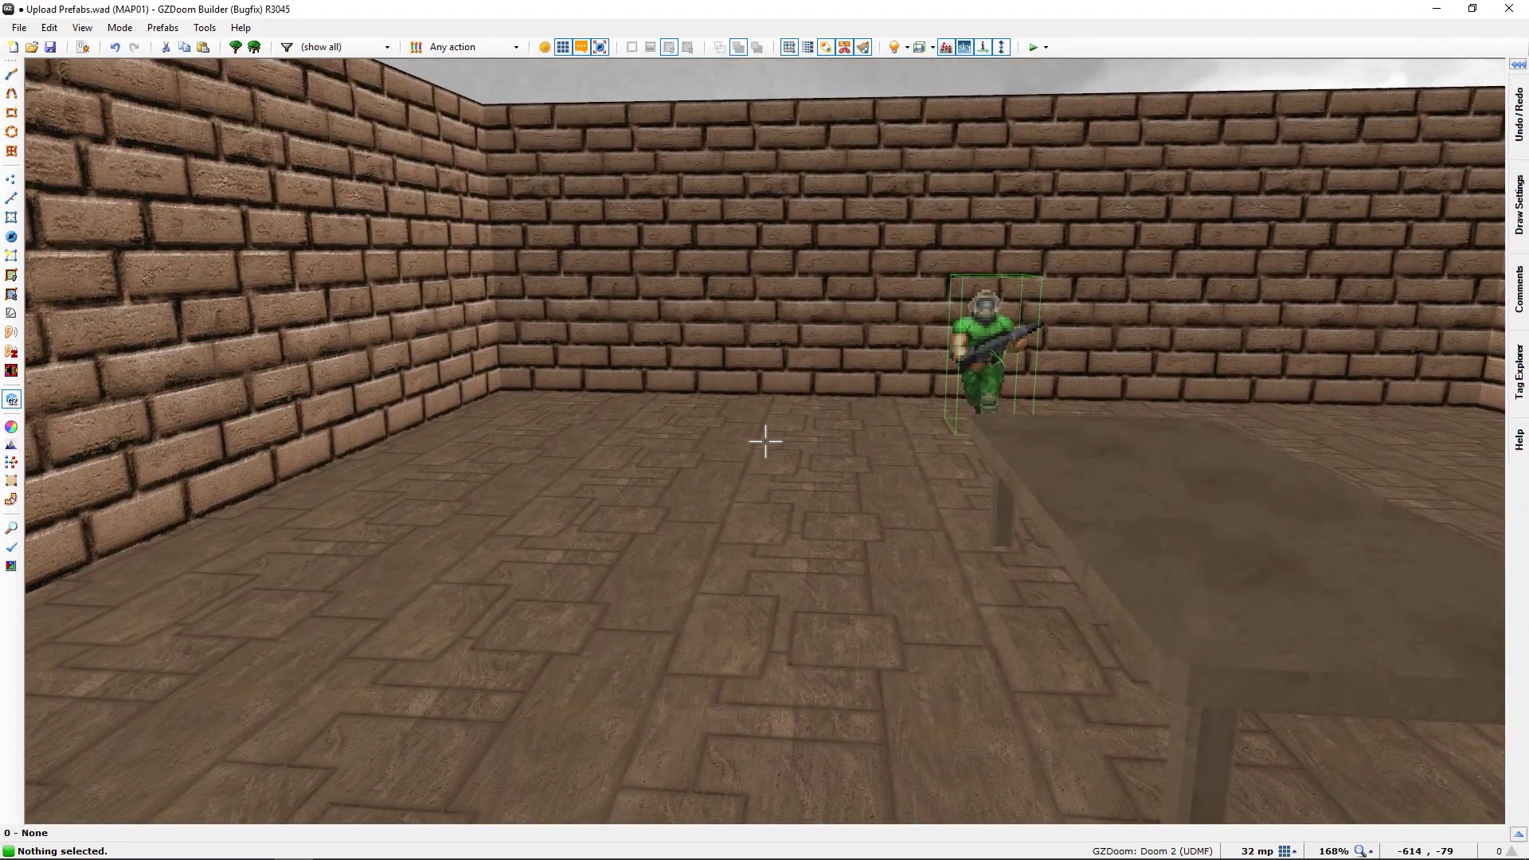
key("s")
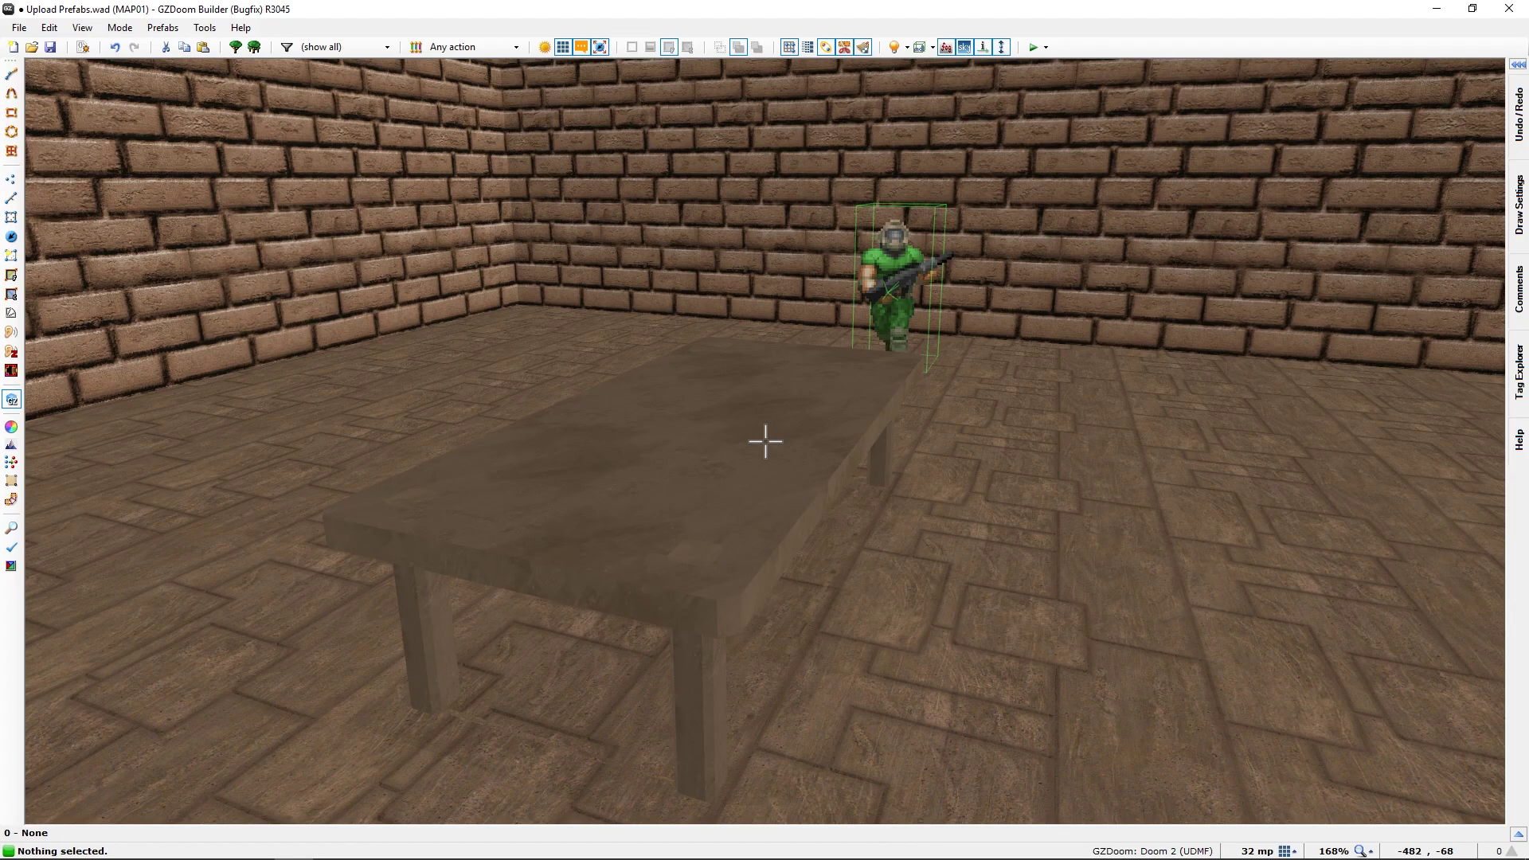
key("d")
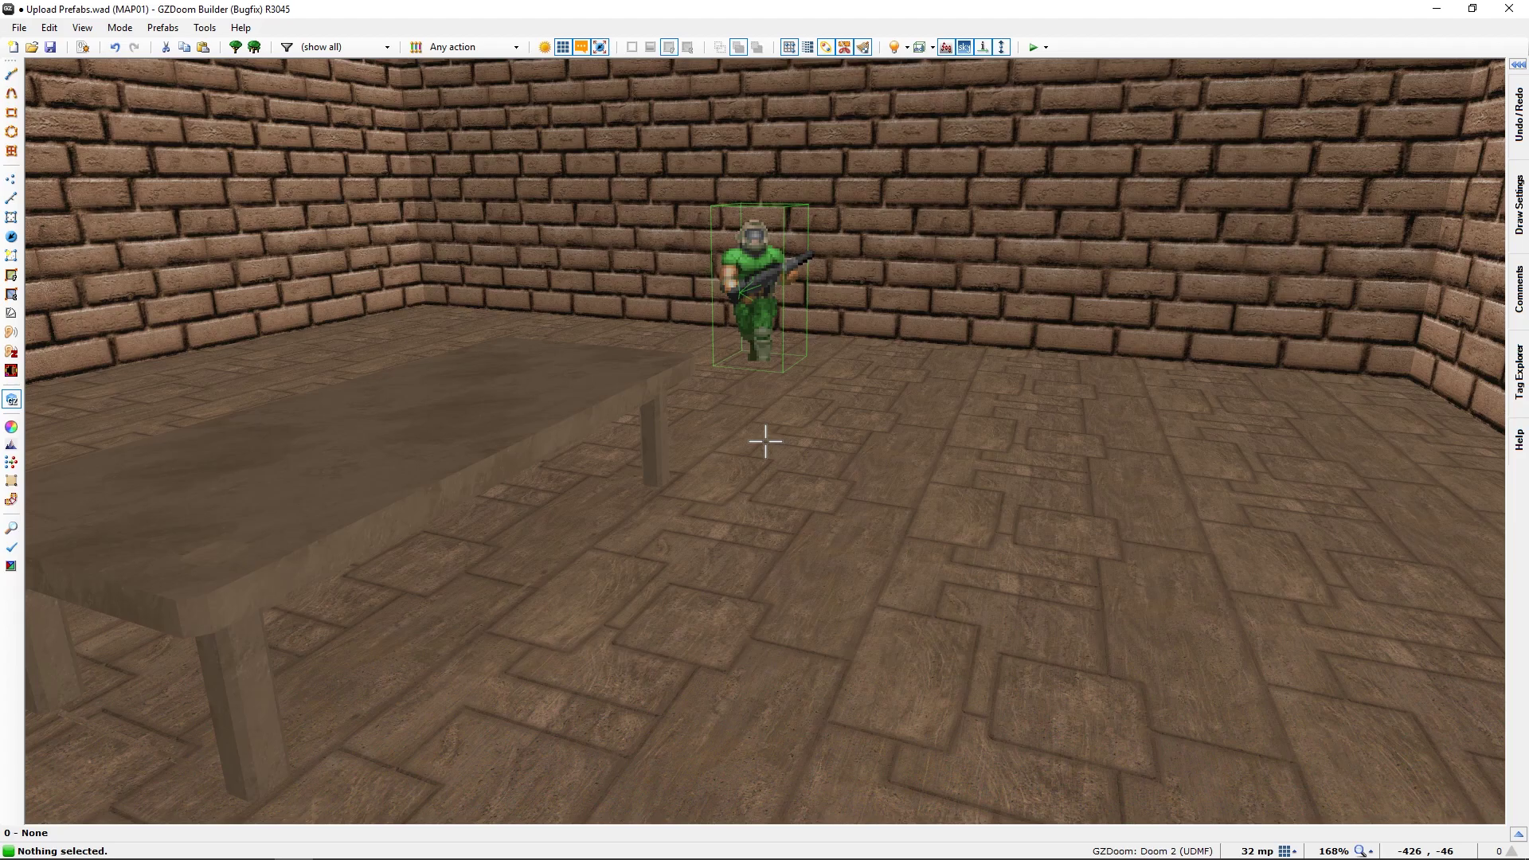
key("a")
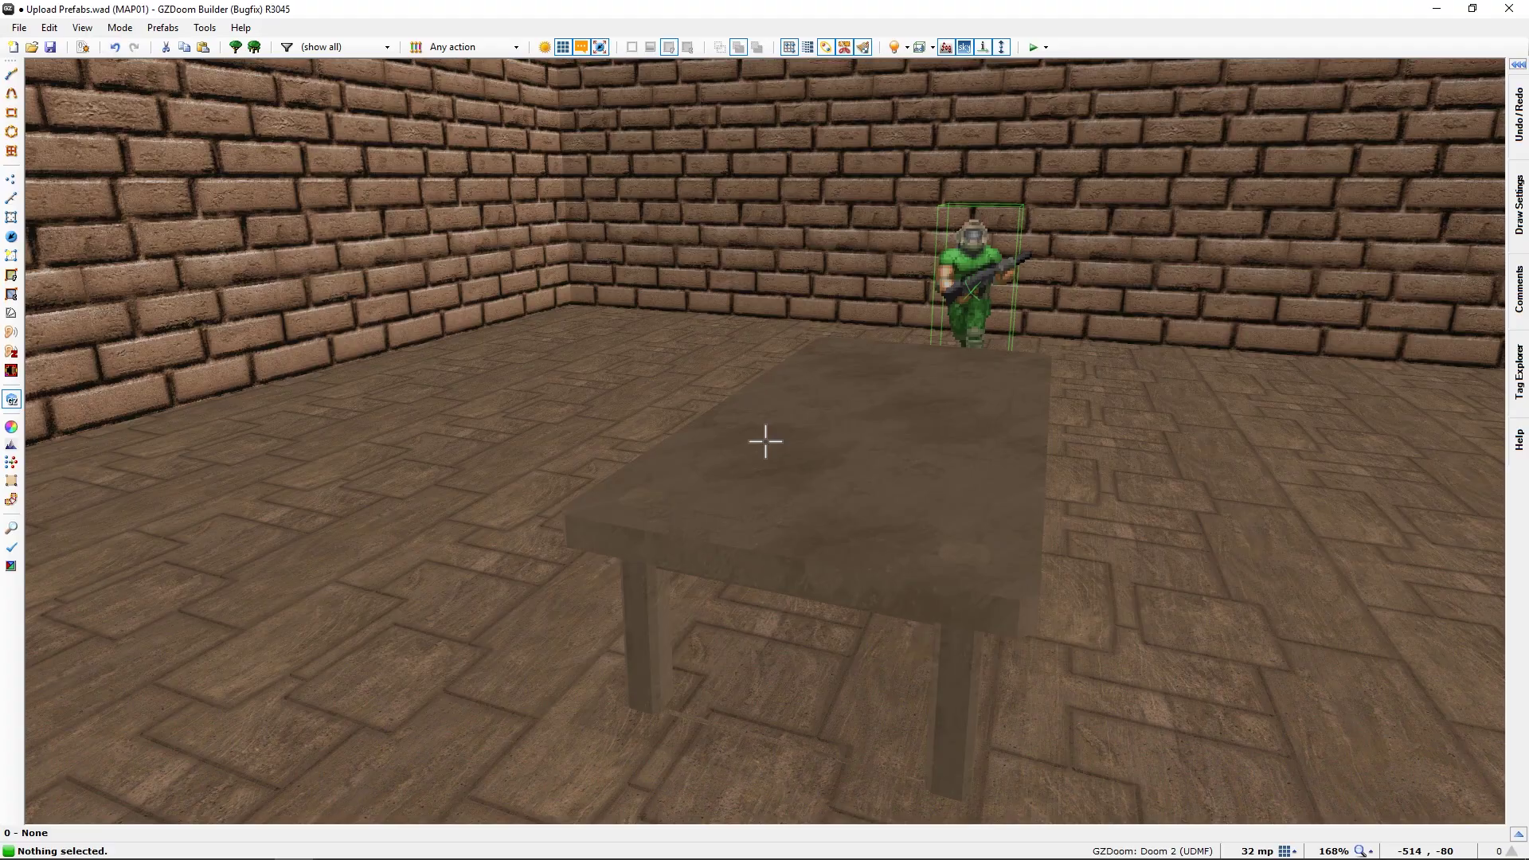
key("s")
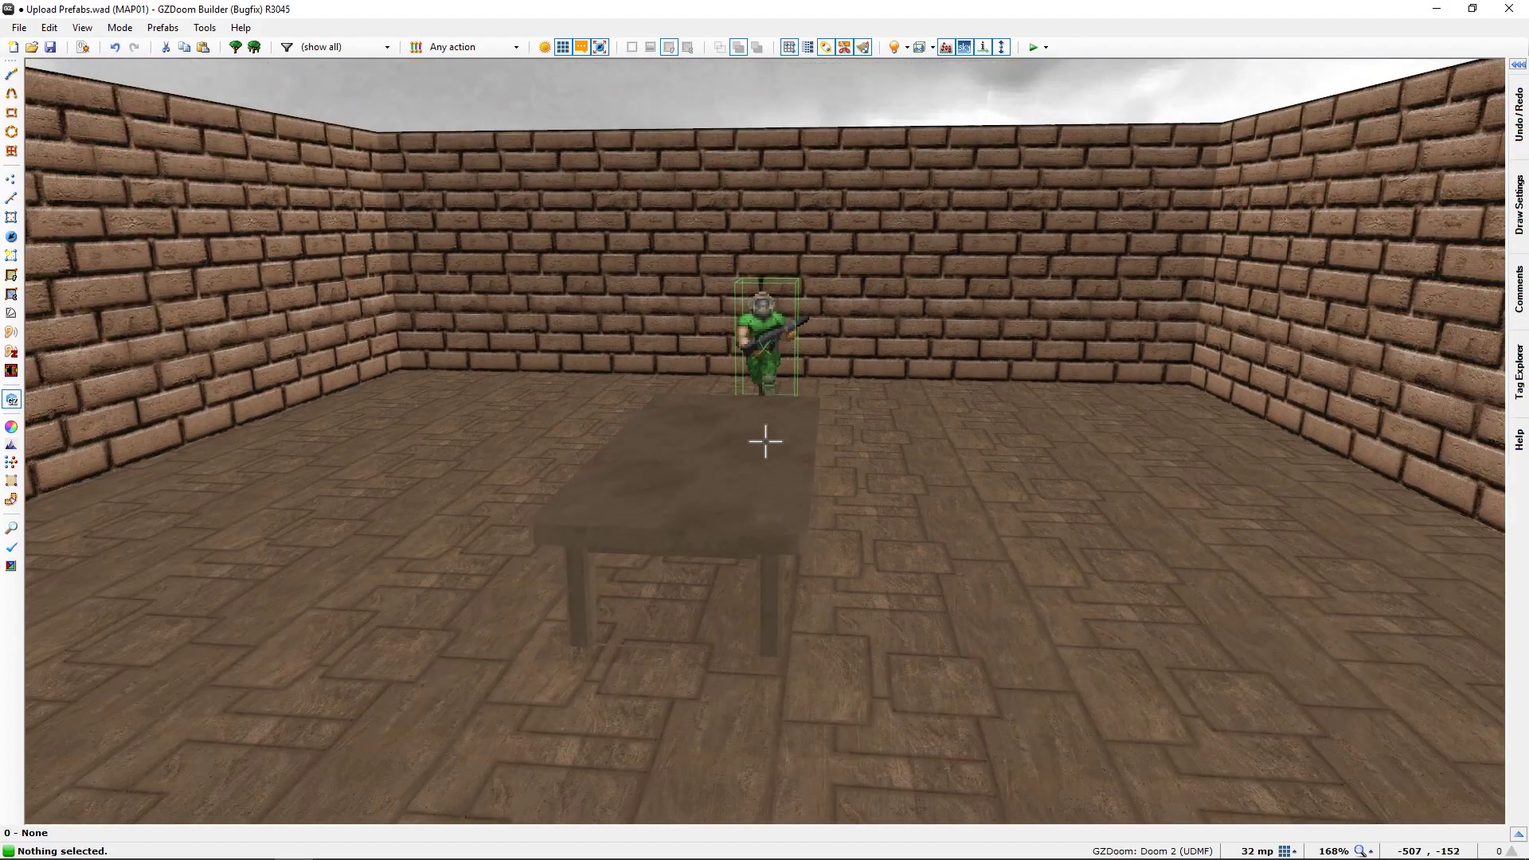
key("d")
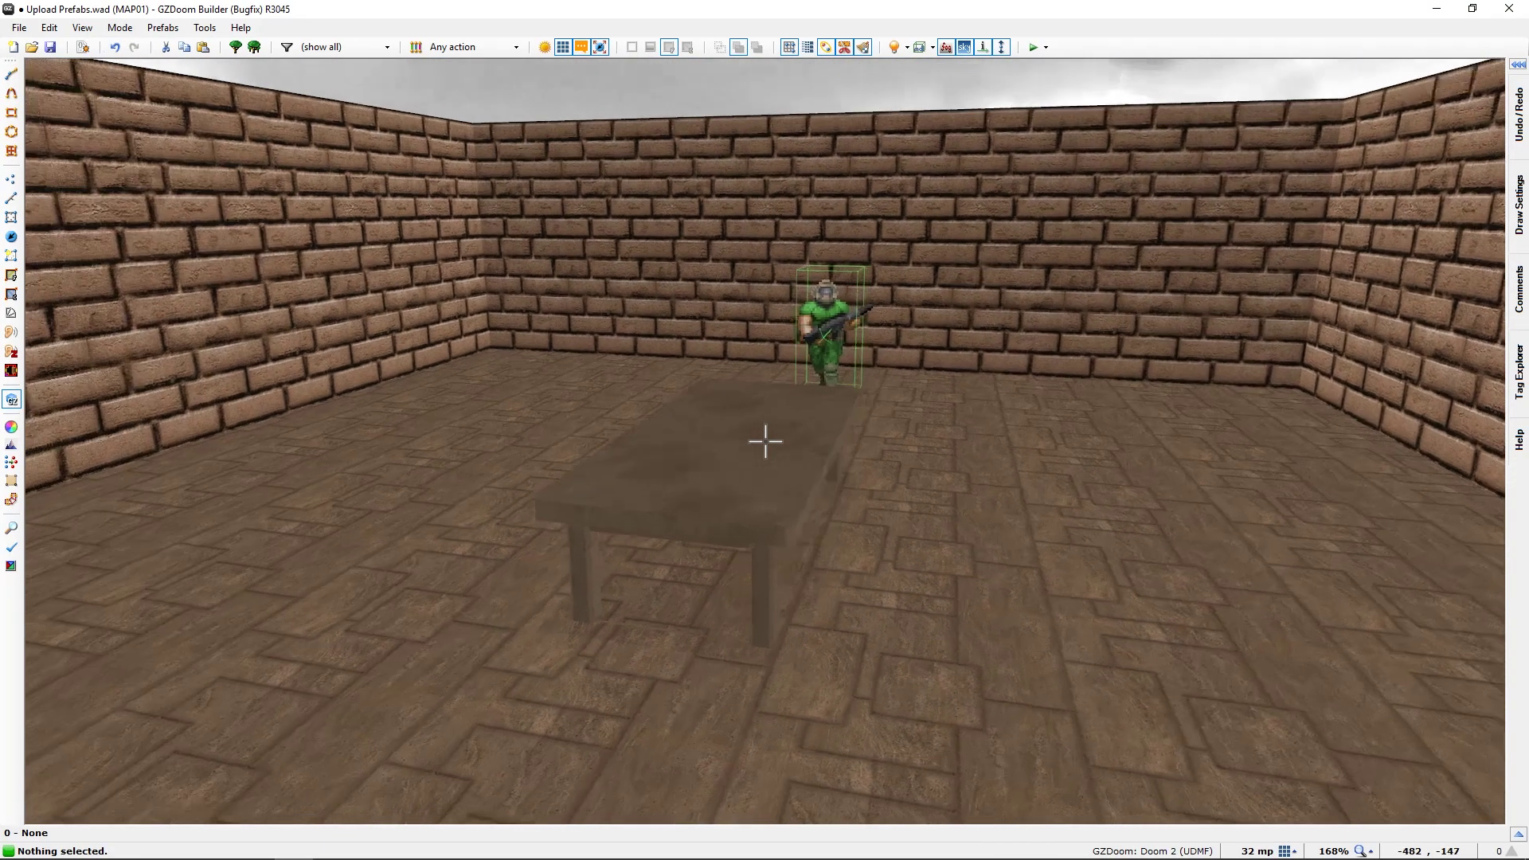
key("w")
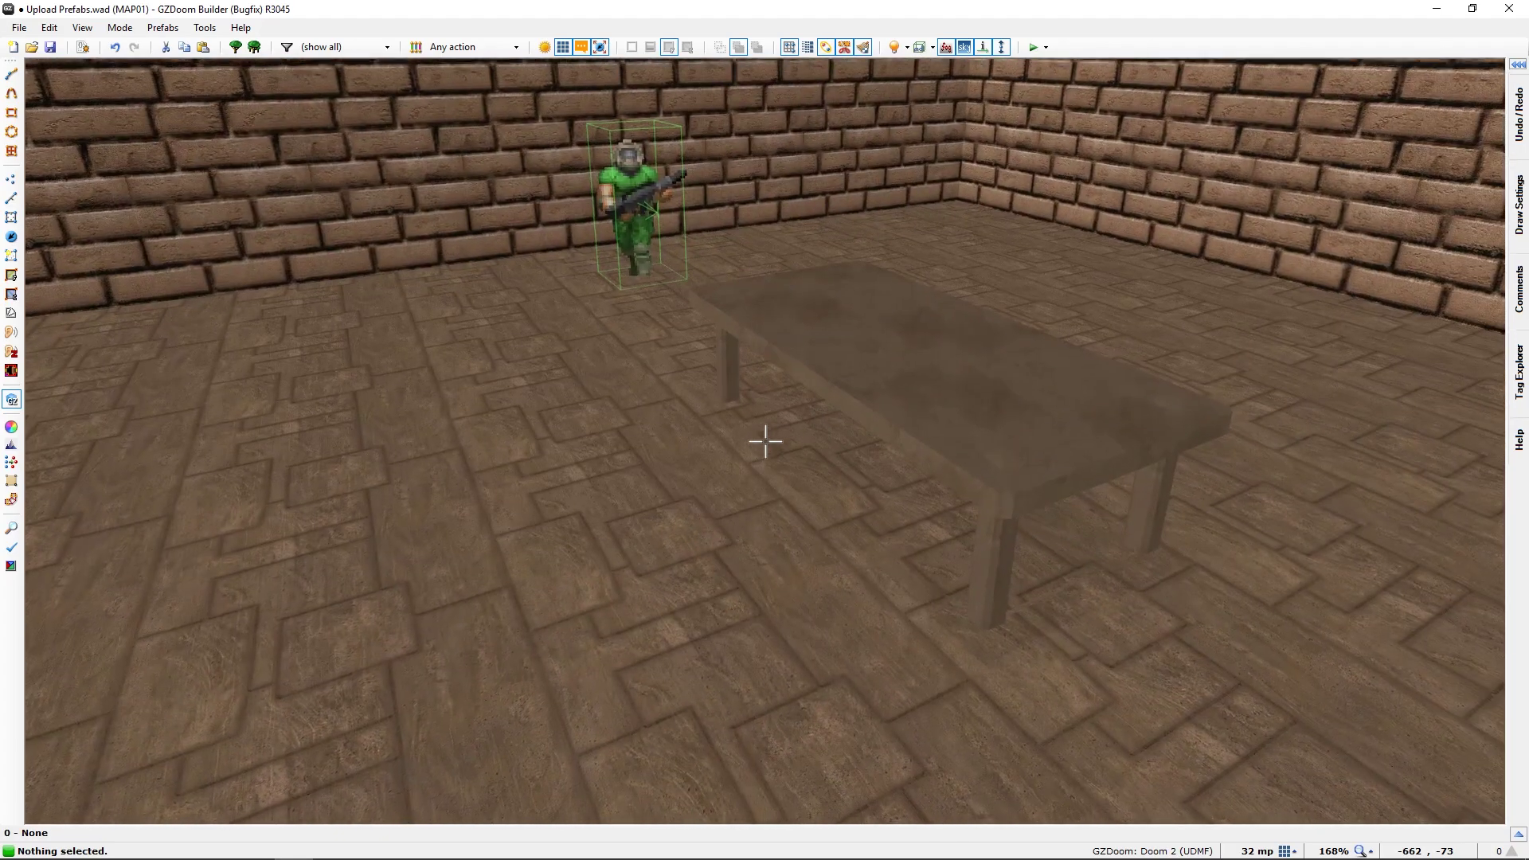
key("a")
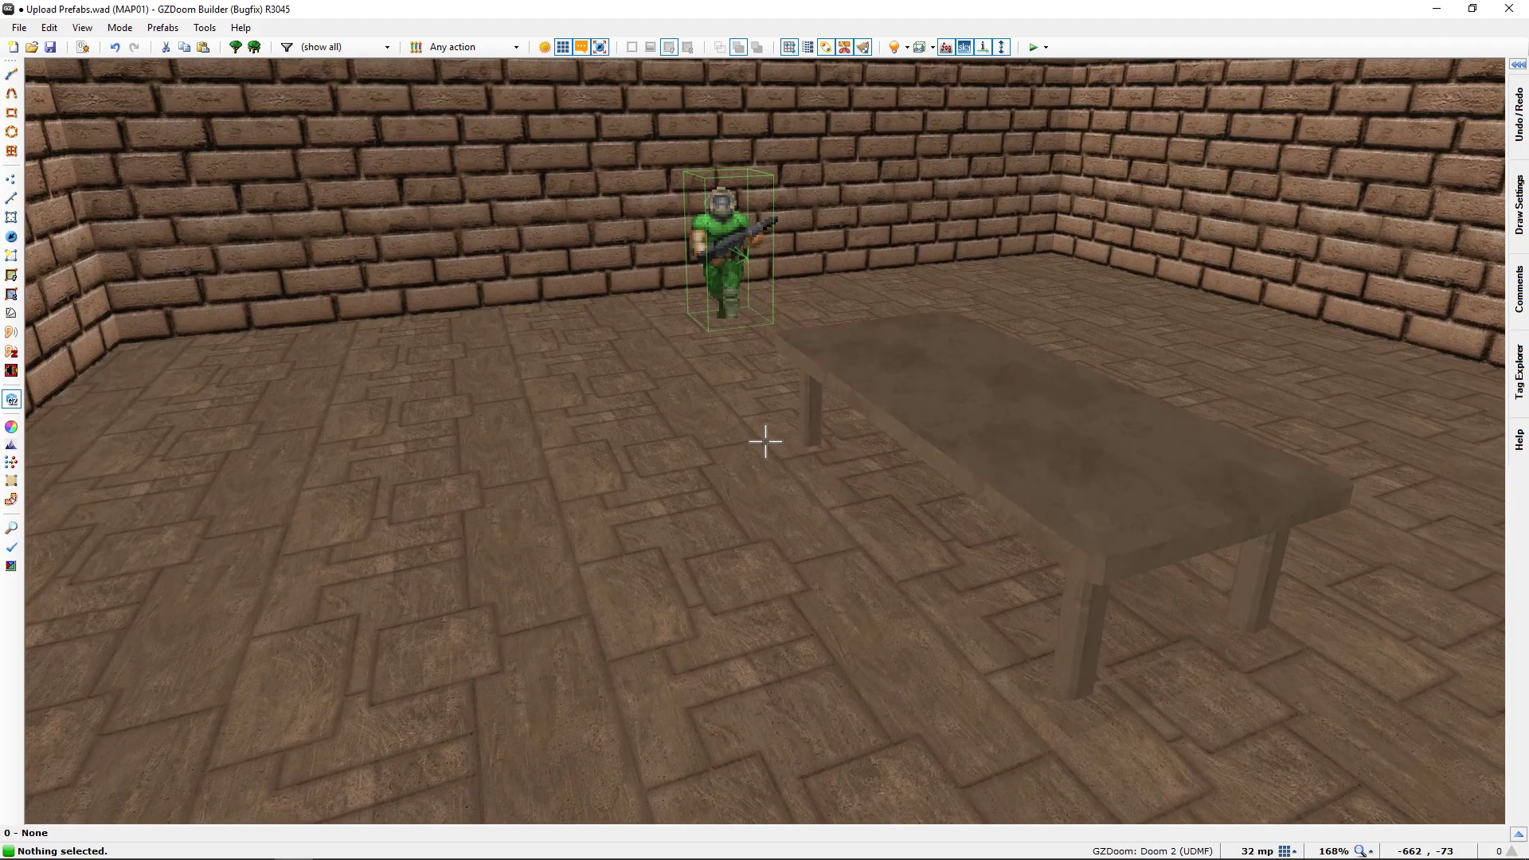
key("w")
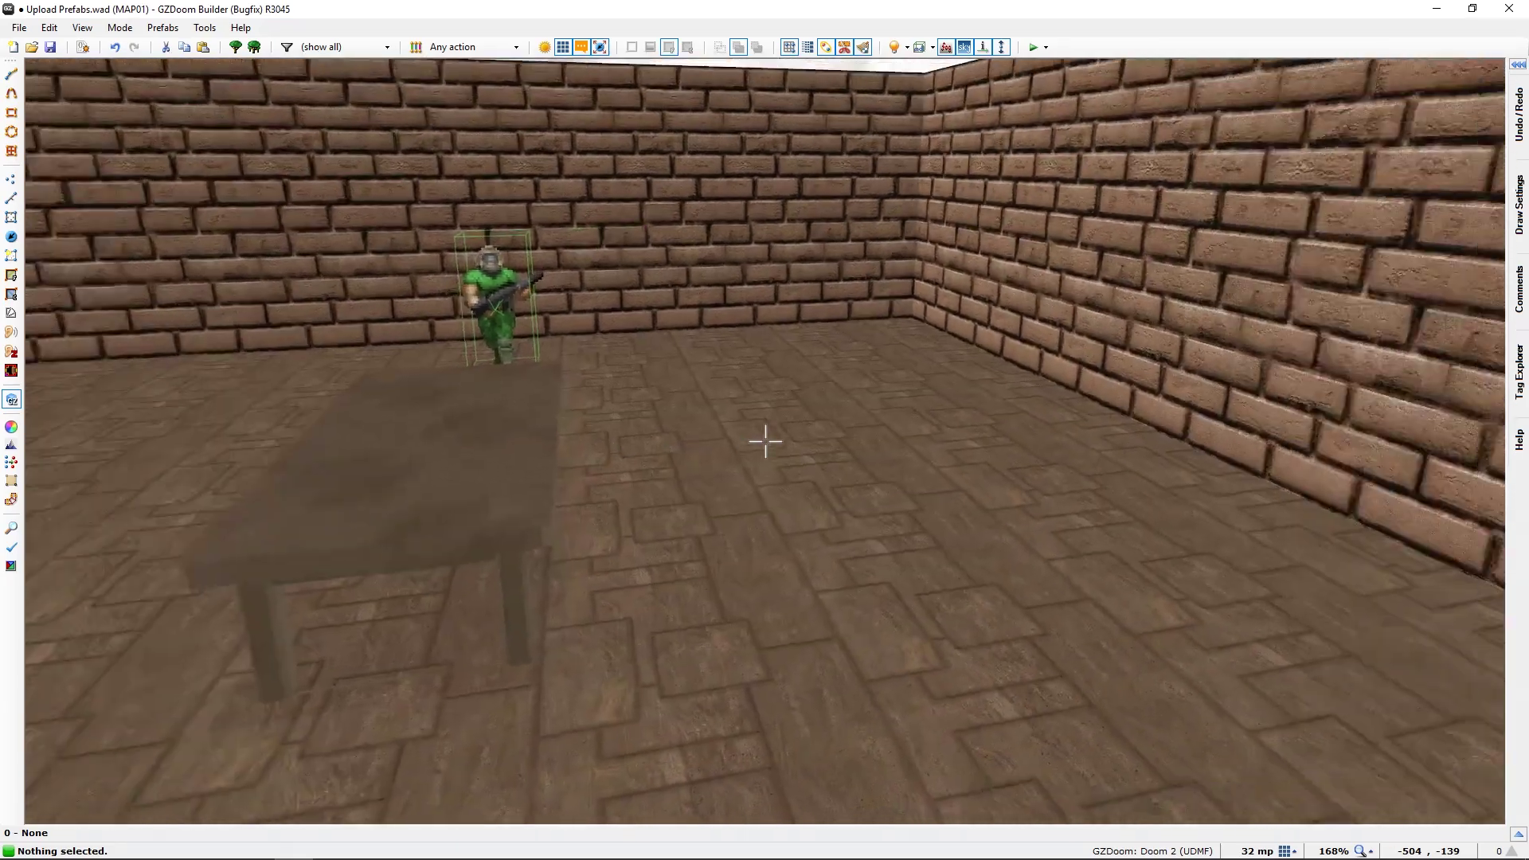
key("a")
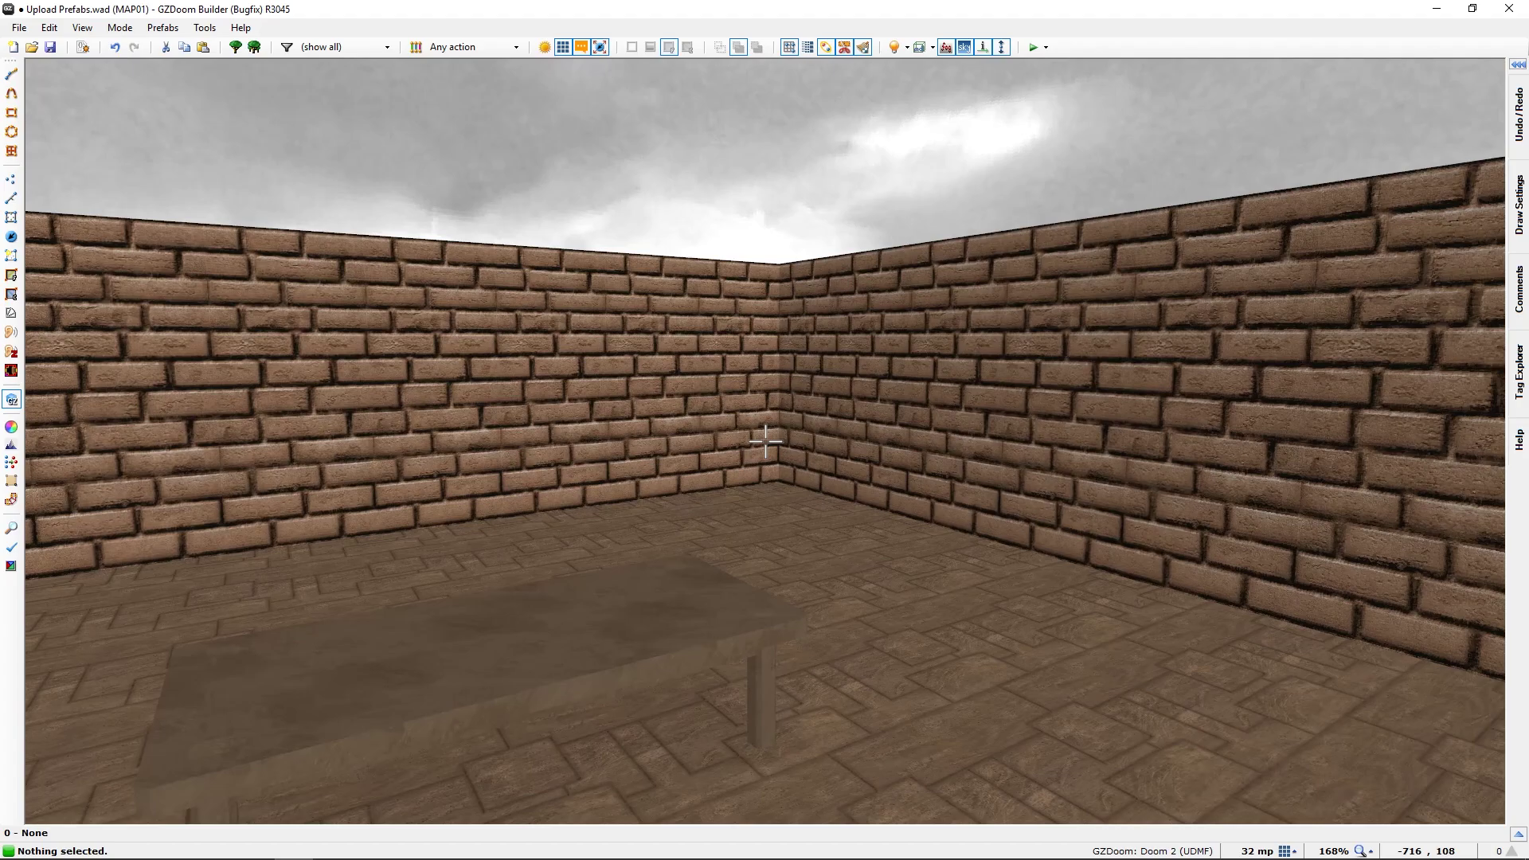
key("s")
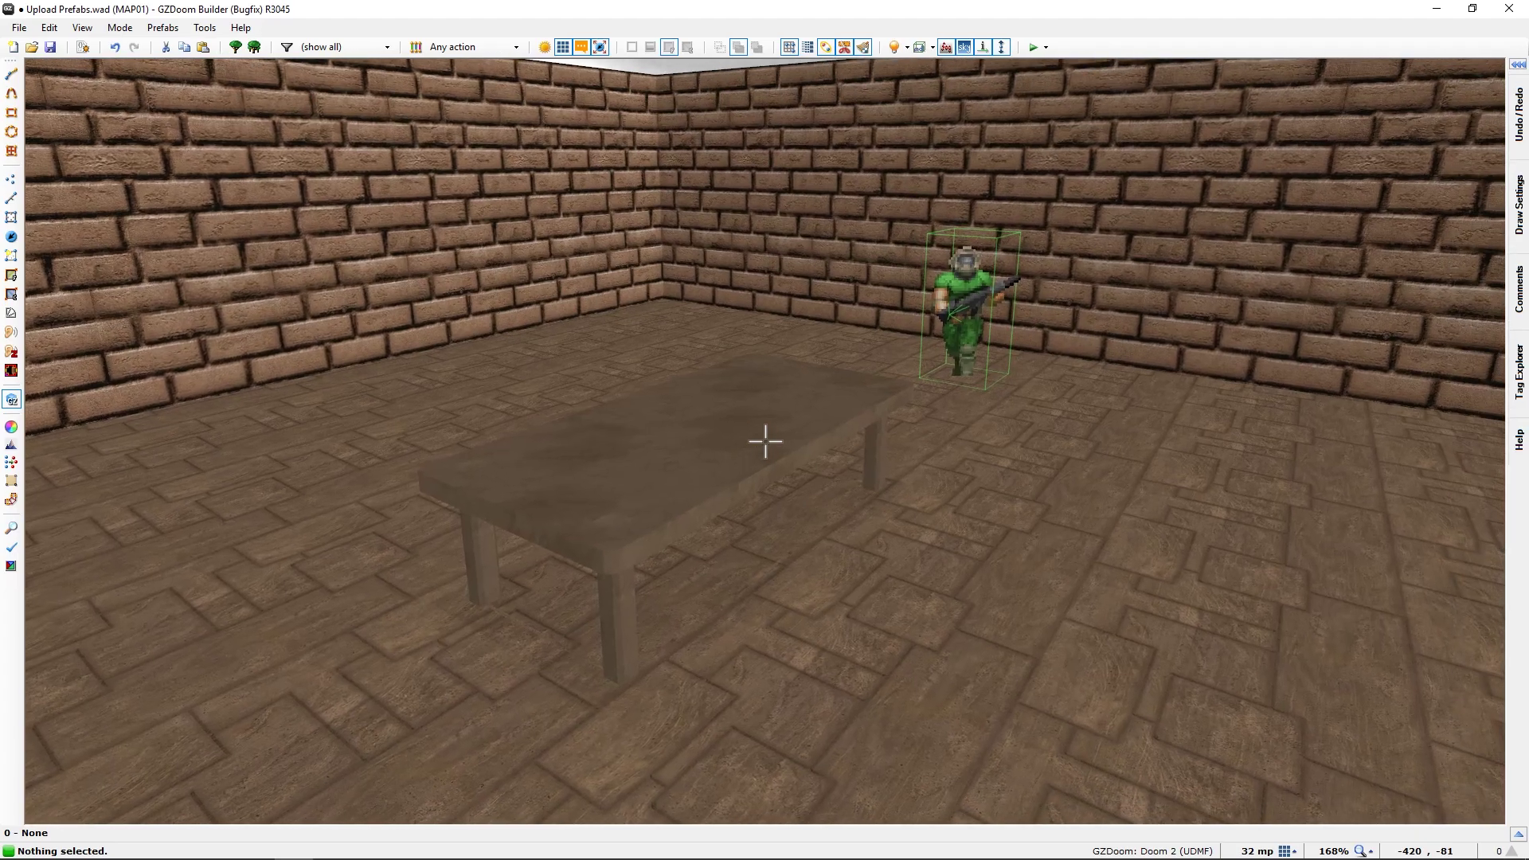
key("s")
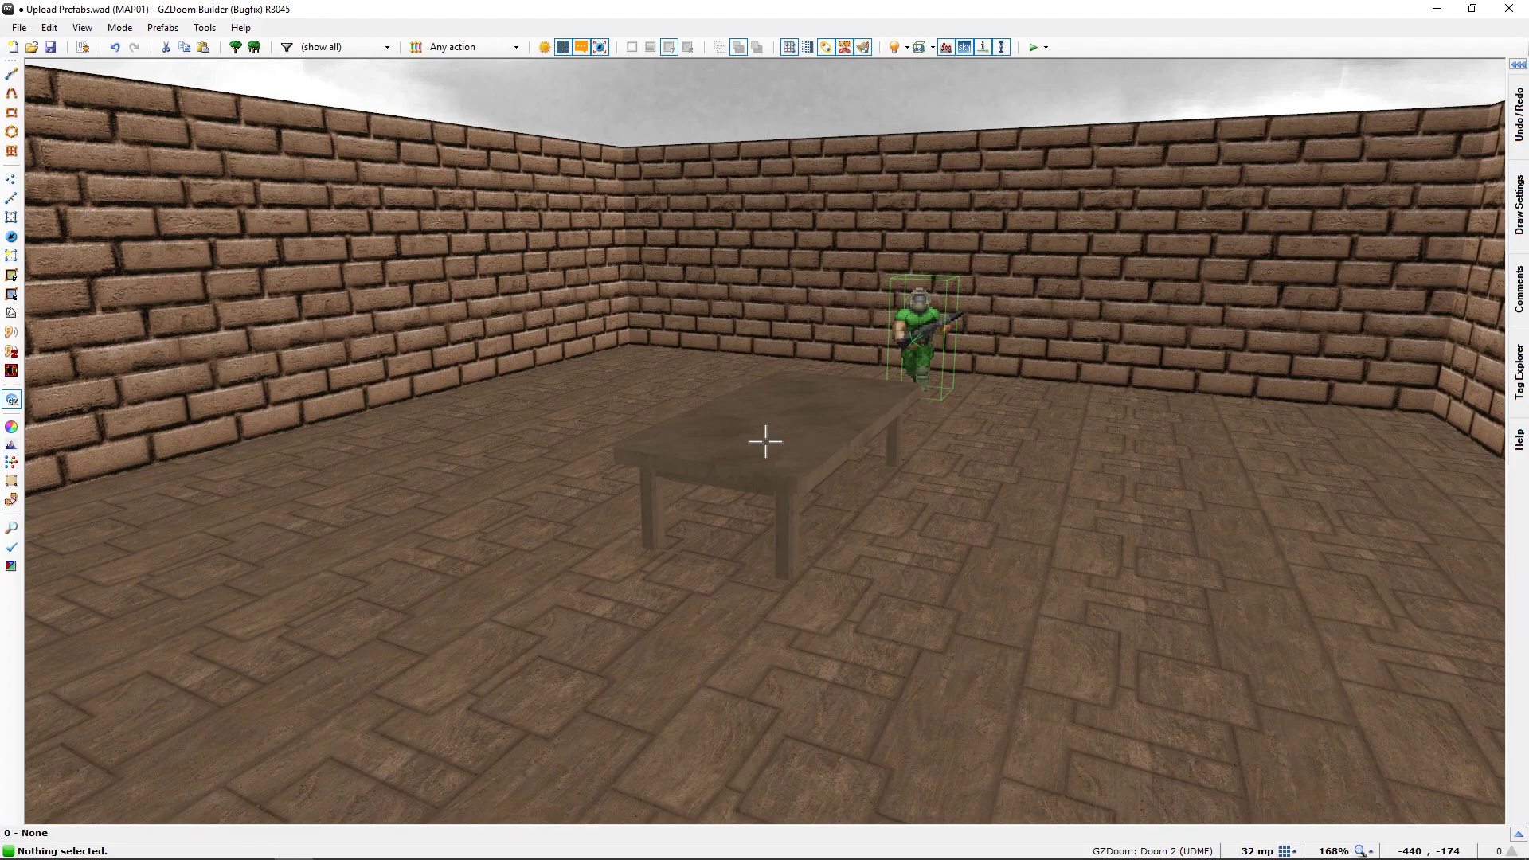
key("a")
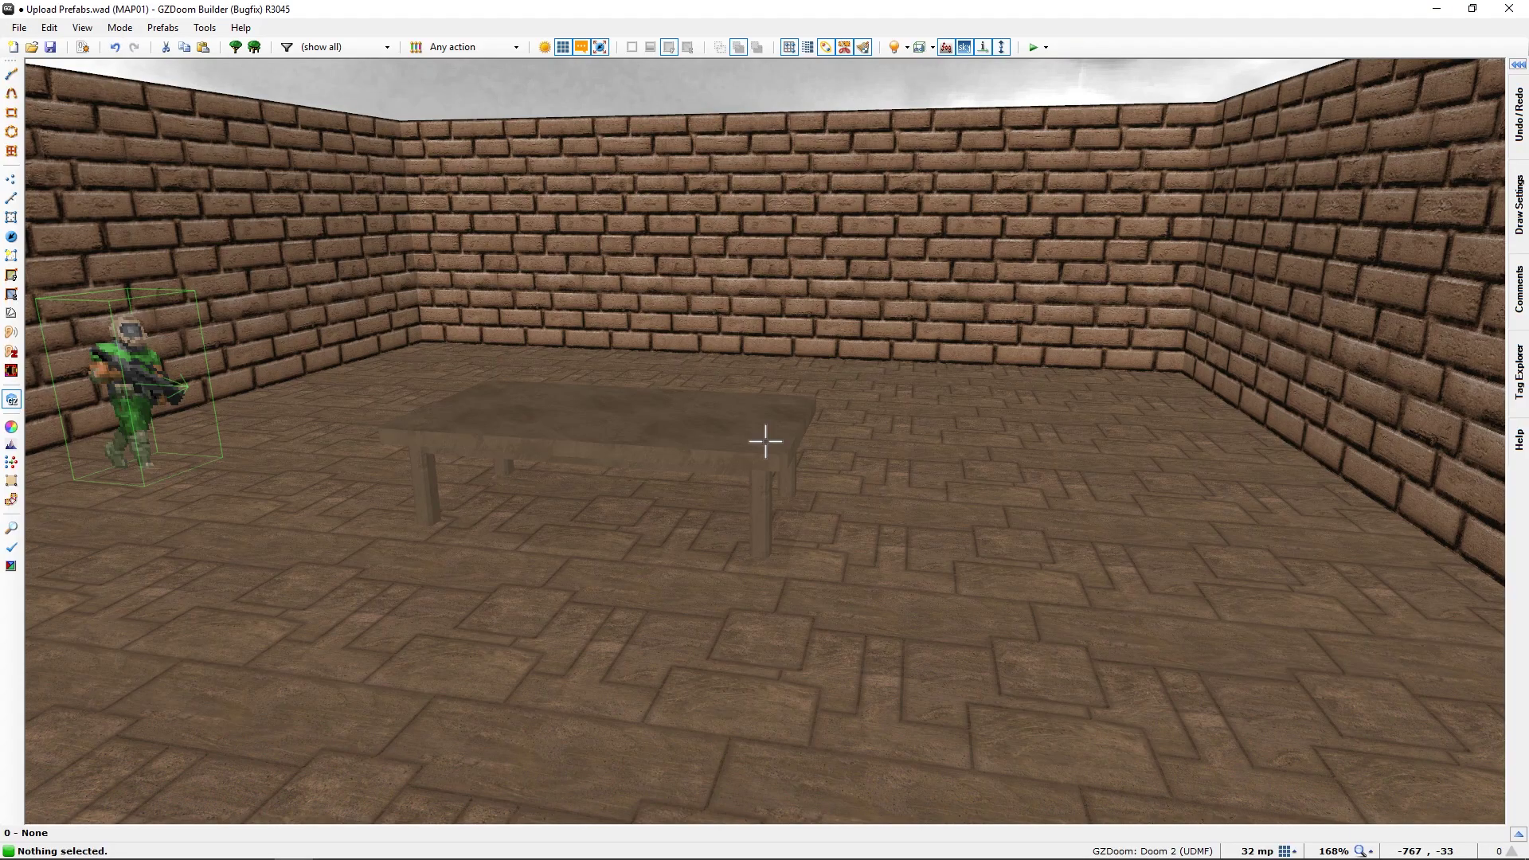
key("q")
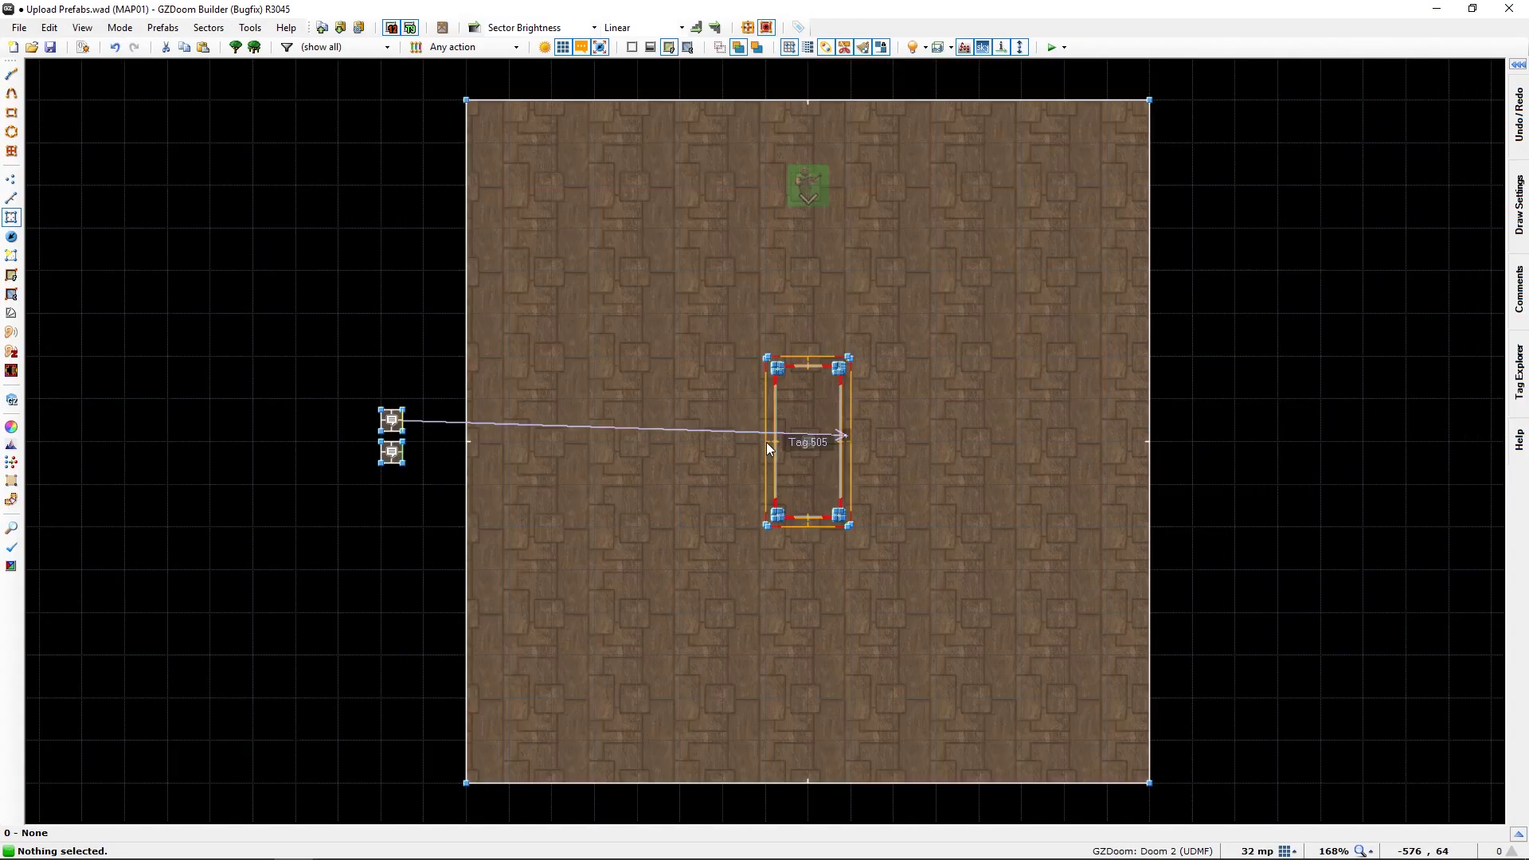